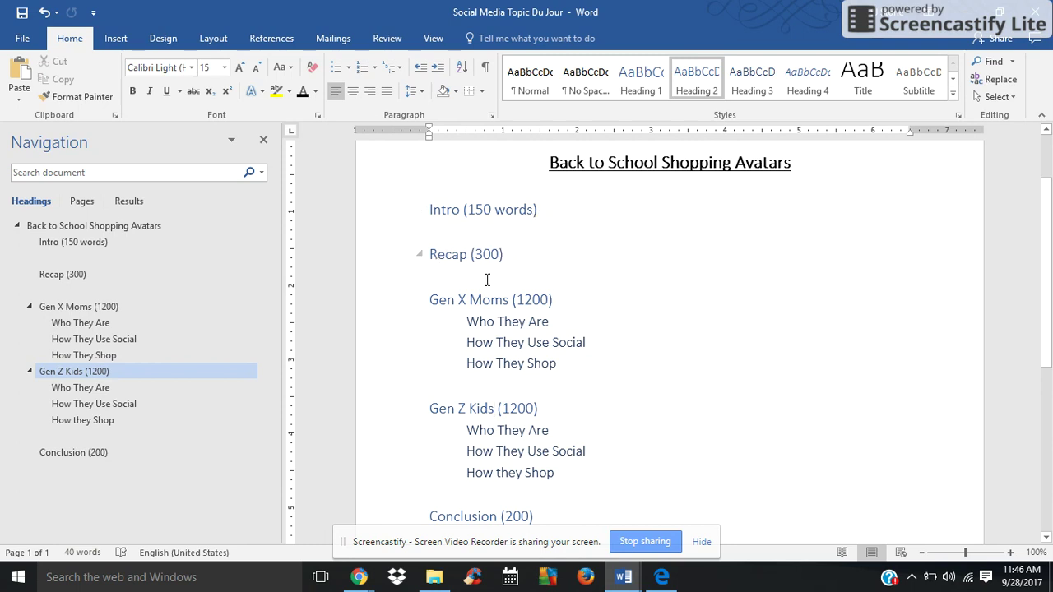
pyautogui.moveTo(1048, 288); pyautogui.dragTo(1050, 315)
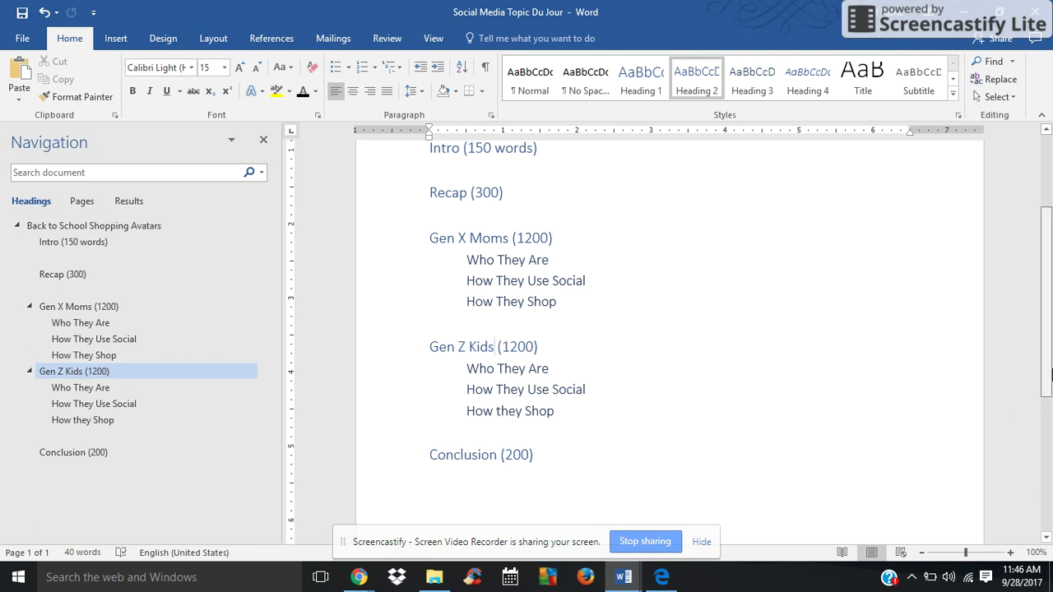
pyautogui.scroll(1, 1049, 352)
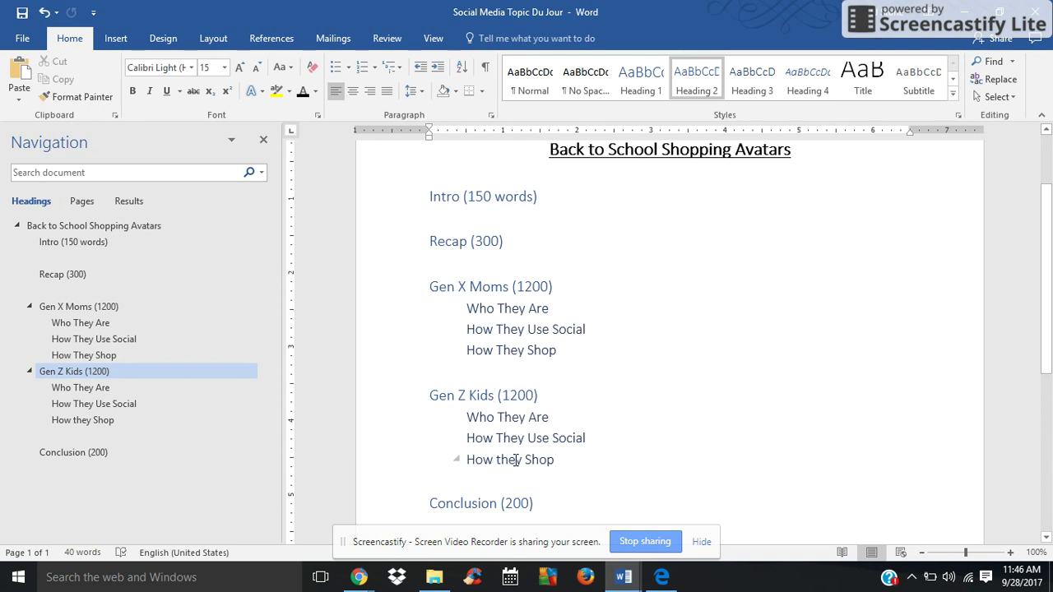
pyautogui.hotkey('alt', 'Tab')
# Step: Switch to Chrome and open the Millennial Moms v2 research document
pyautogui.press('Tab')
pyautogui.press('Tab')
pyautogui.press('Tab')
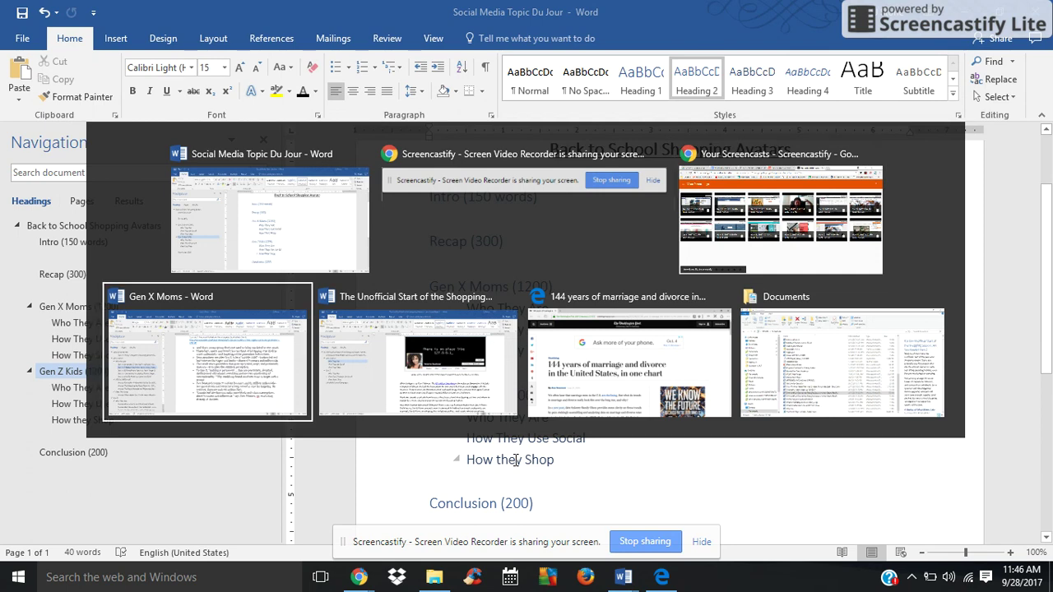
pyautogui.press('Tab')
pyautogui.press('Tab')
pyautogui.press('Tab')
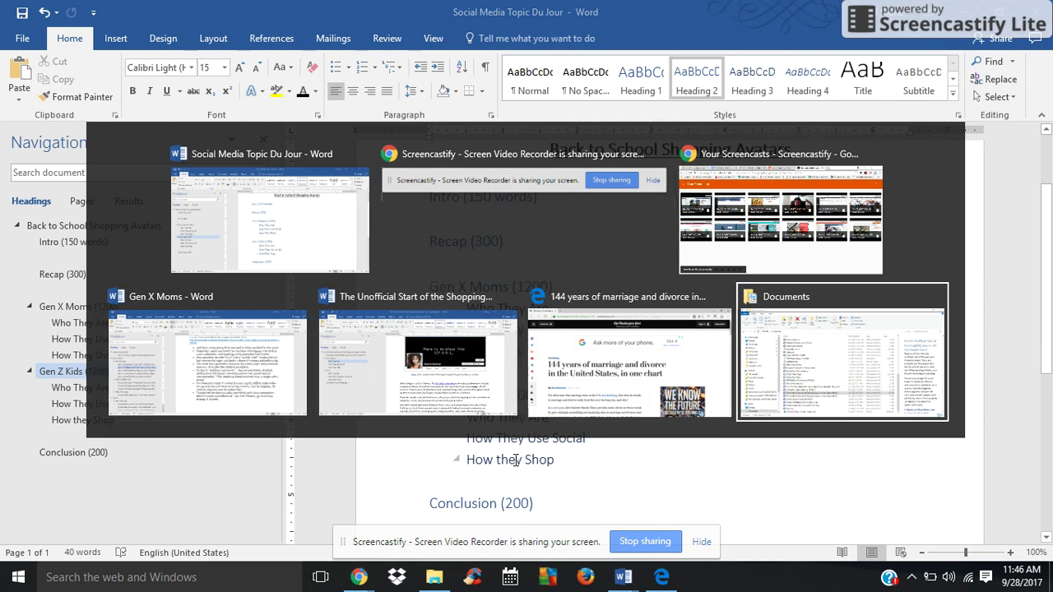
pyautogui.press('Tab')
pyautogui.press('Tab')
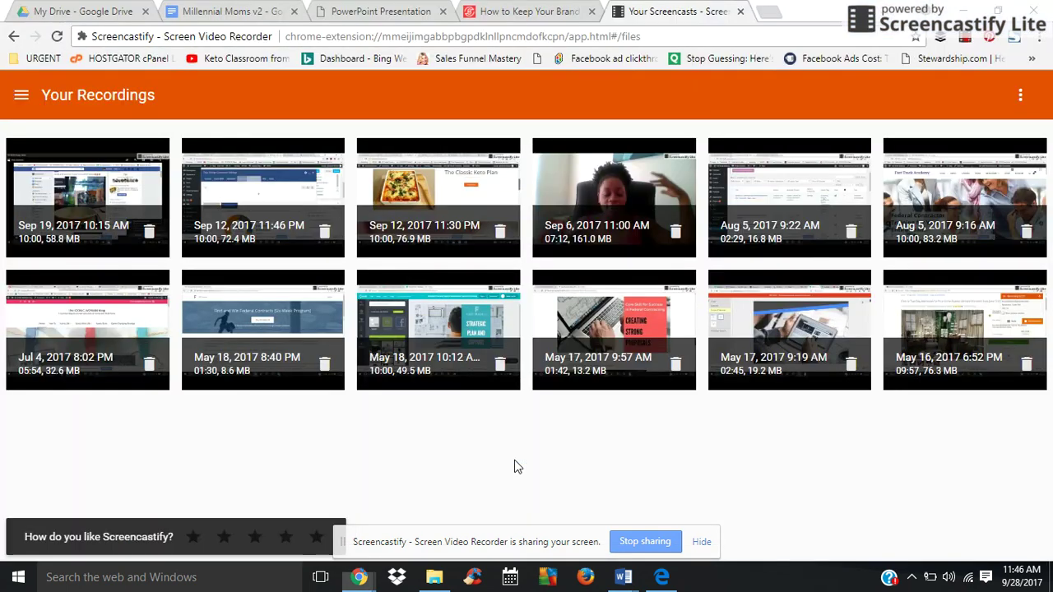
pyautogui.click(195, 10)
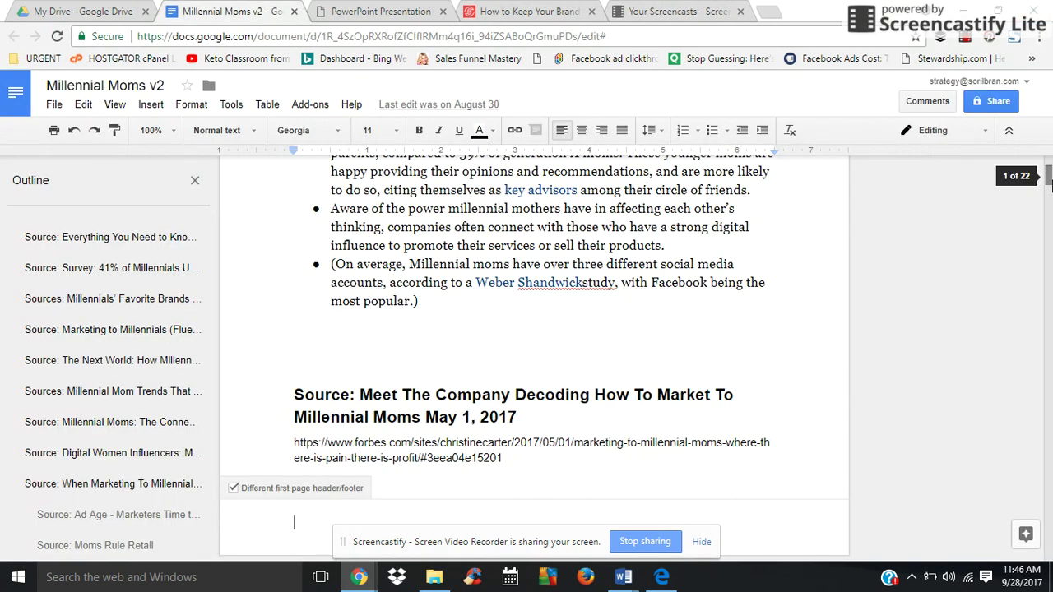
pyautogui.moveTo(1048, 175); pyautogui.dragTo(1047, 160)
# Step: Select the first source heading under the Millennial Moms and Social Media topic
pyautogui.click(537, 252)
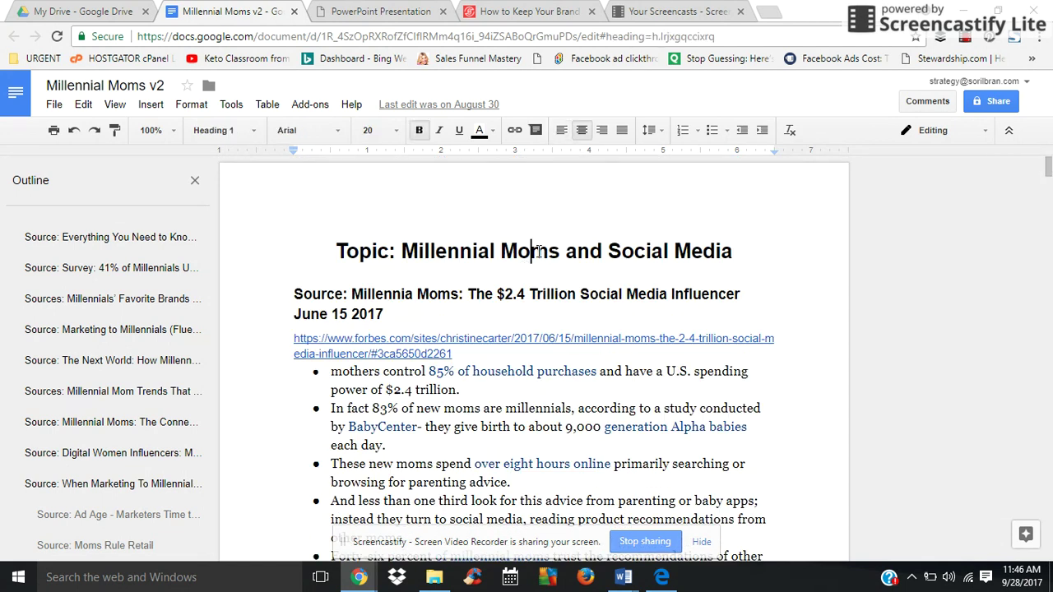
pyautogui.press('Home')
pyautogui.press('Down')
pyautogui.press('Down')
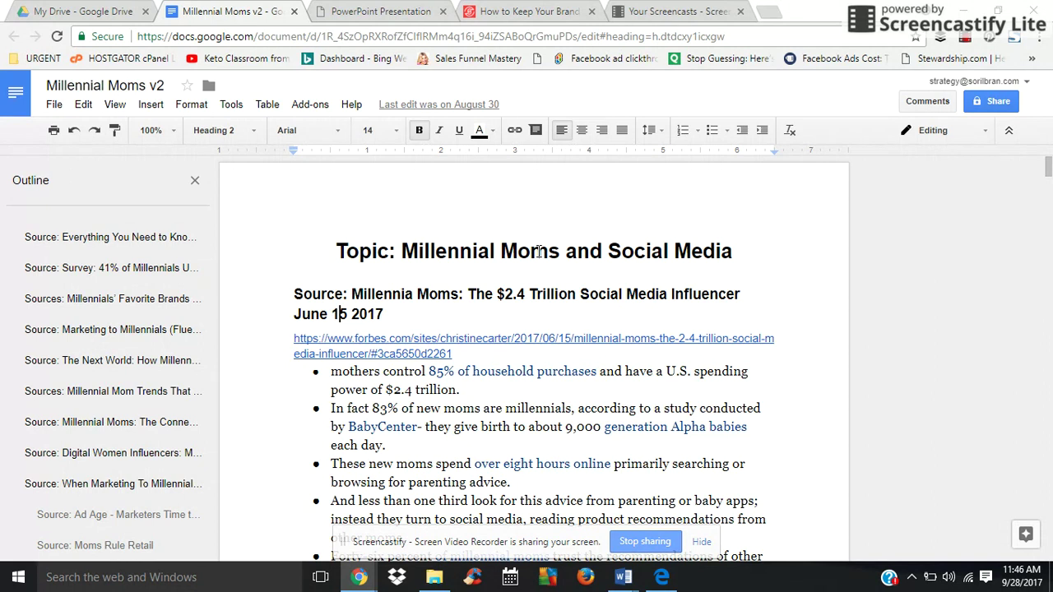
pyautogui.press('Up')
pyautogui.click(393, 317)
pyautogui.tripleClick(393, 317)
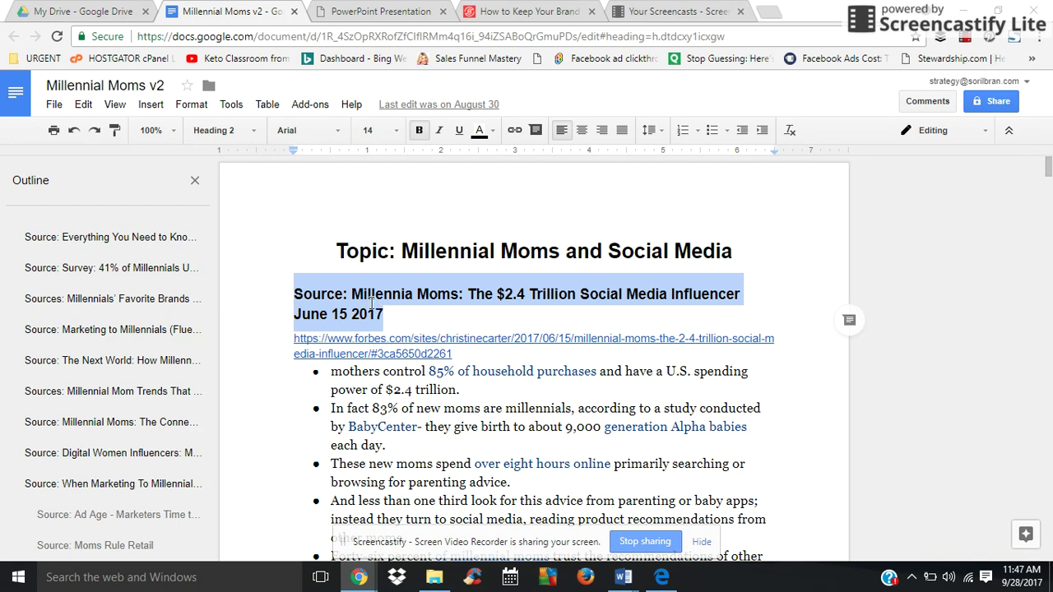
pyautogui.click(354, 293)
# Step: Step through the first source's link and bullets, checking the 85% of household purchases link
pyautogui.hotkey('ctrl', 'shift', 'Down')
pyautogui.press('Down')
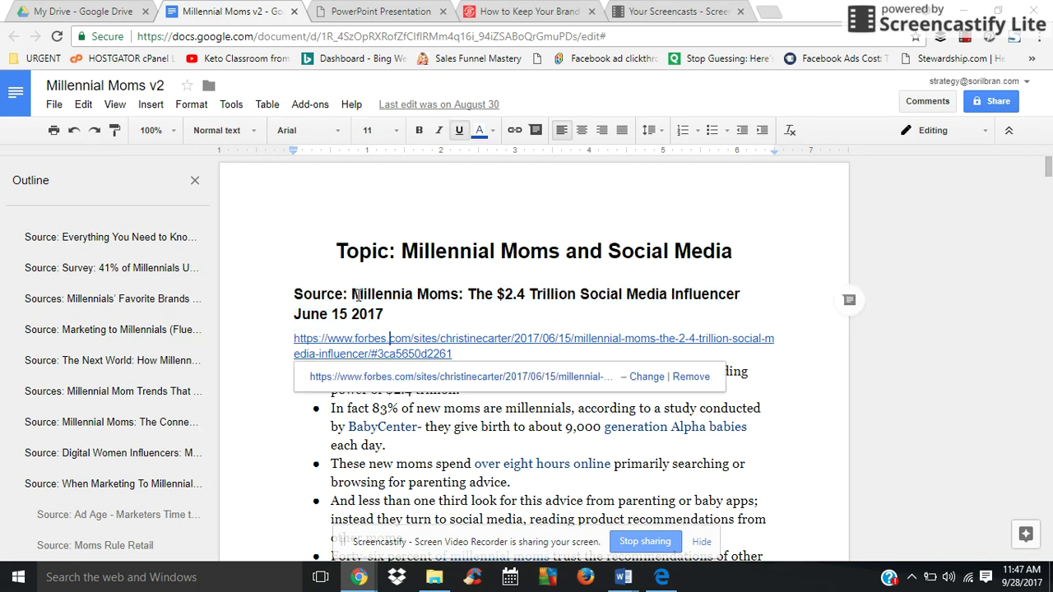
pyautogui.click(474, 355)
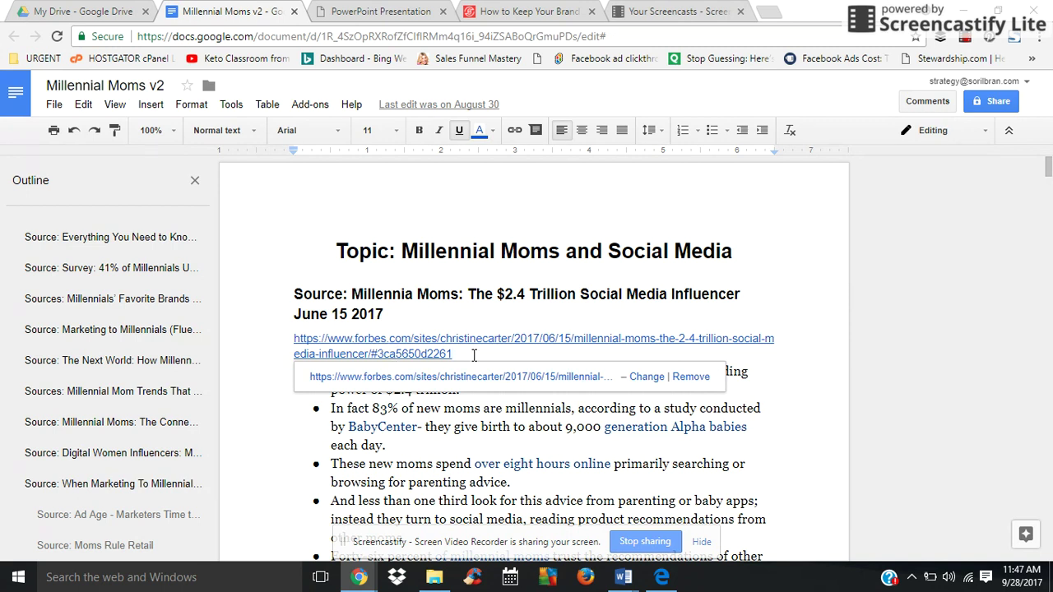
pyautogui.press('Down')
pyautogui.press('Down')
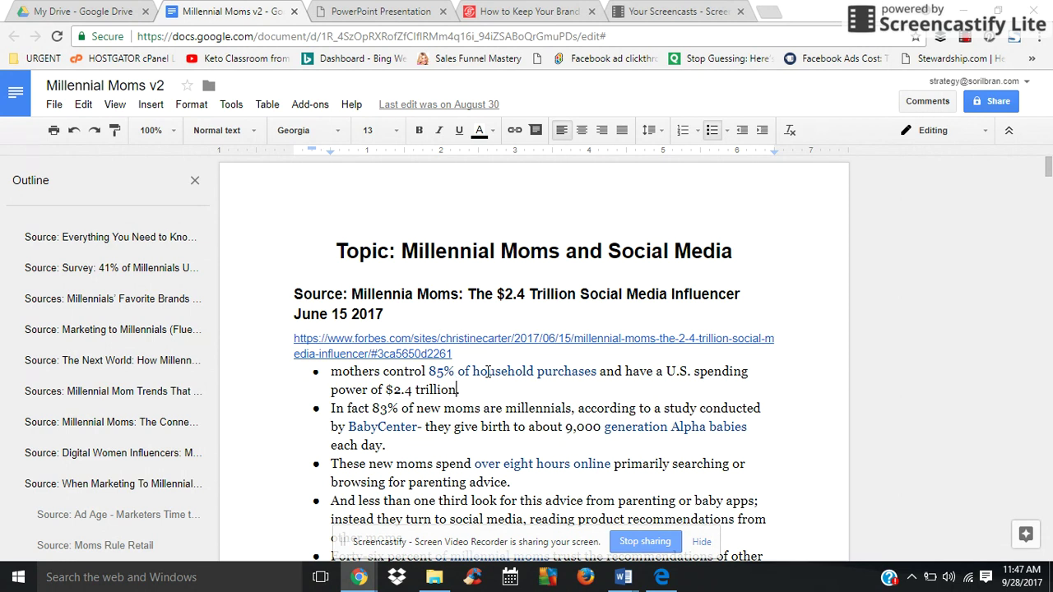
pyautogui.press('Down')
pyautogui.press('Down')
pyautogui.press('Down')
pyautogui.press('Down')
pyautogui.press('Down')
pyautogui.press('Down')
pyautogui.press('Down')
pyautogui.press('Down')
pyautogui.press('Down')
pyautogui.press('Down')
pyautogui.press('Down')
pyautogui.press('Down')
pyautogui.press('Down')
pyautogui.press('Down')
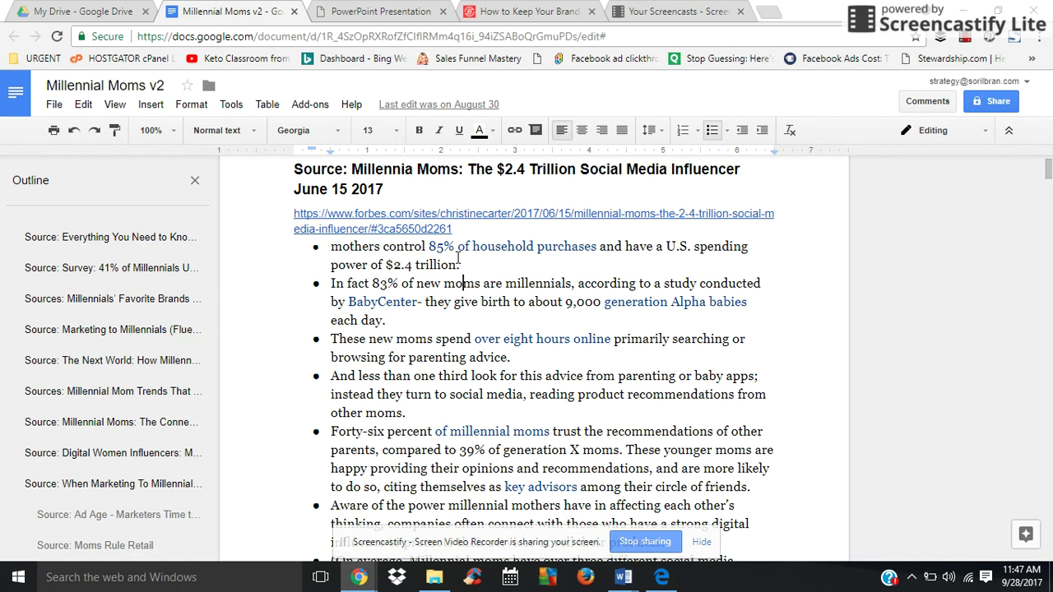
pyautogui.click(584, 245)
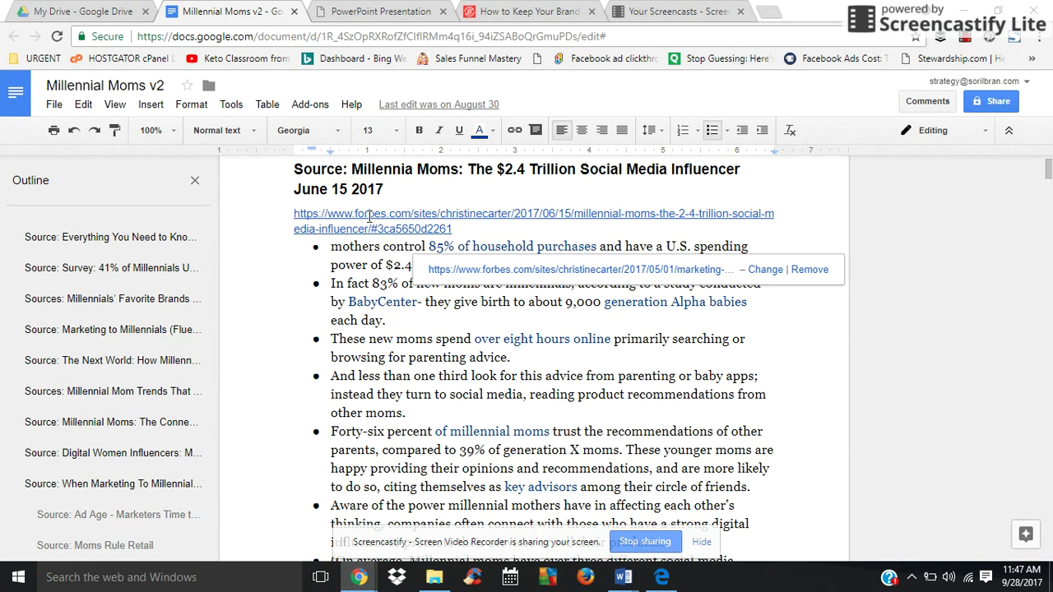
# Step: Paste the Forbes marketing-to-millennial-moms article URL into the second bullet
pyautogui.click(541, 283)
pyautogui.write('https://www.forbes.com/sites/christinecarter/2017/05/01/marketing-to-millennial-moms-where-there-is-pain-there-is-profit/#965bdf252017')
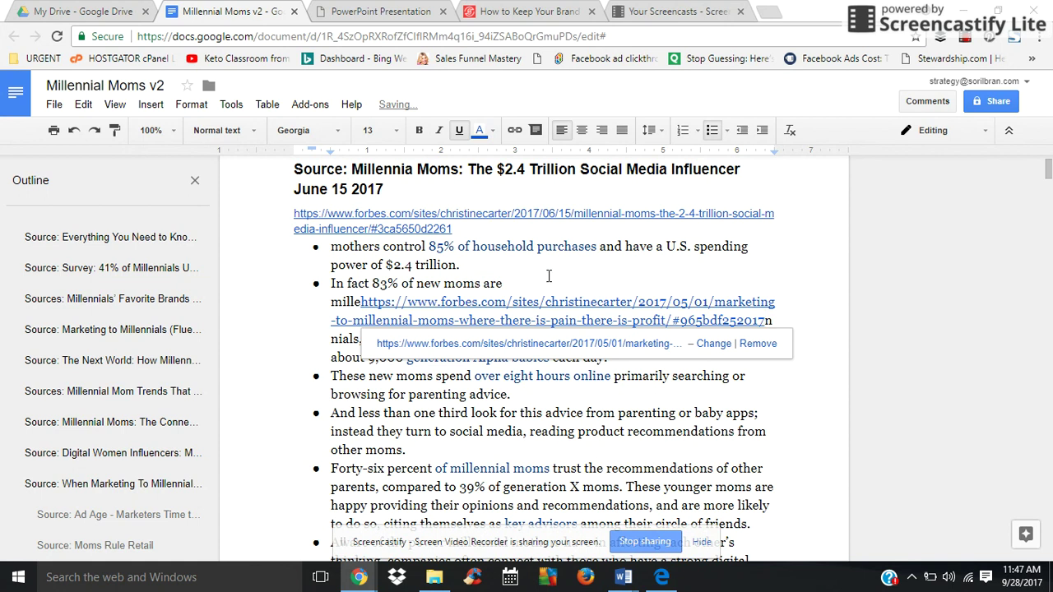
pyautogui.click(490, 395)
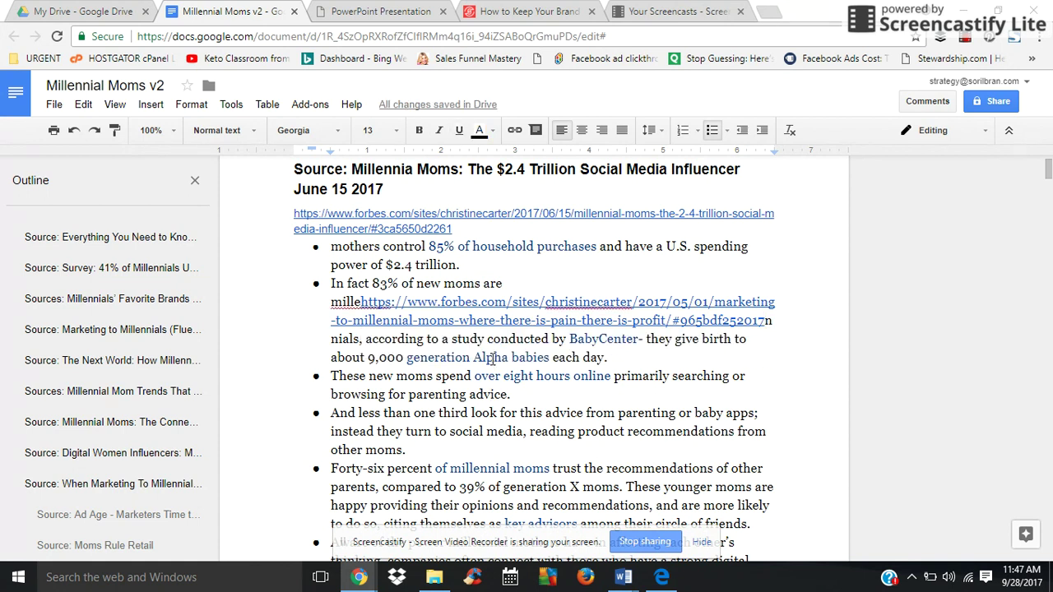
# Step: Check the generation Alpha and eight-hours-online links and open the cited BabyCenter report
pyautogui.click(490, 357)
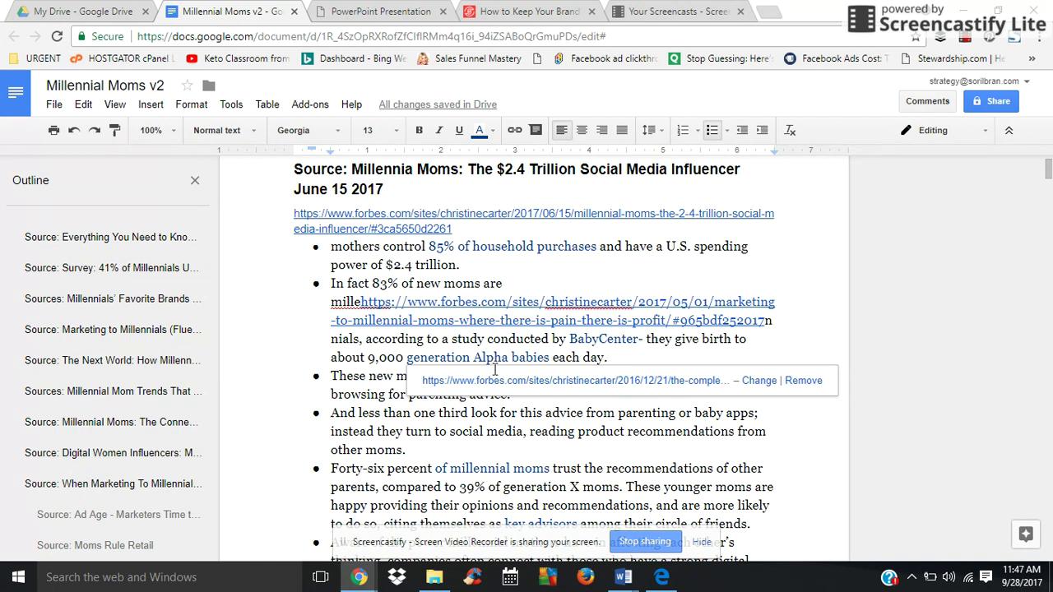
pyautogui.click(505, 411)
pyautogui.click(536, 379)
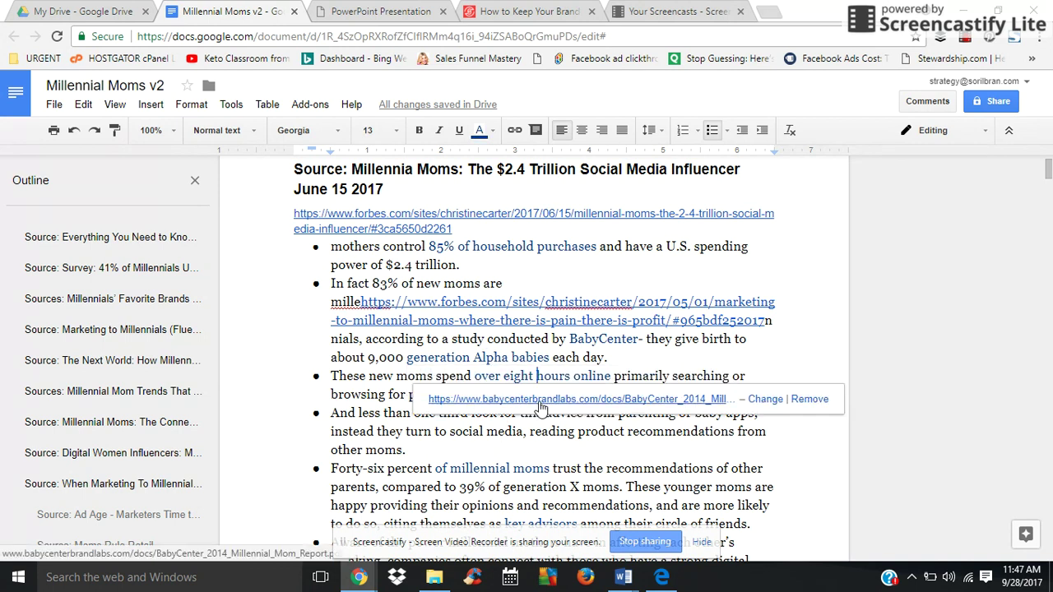
pyautogui.click(351, 7)
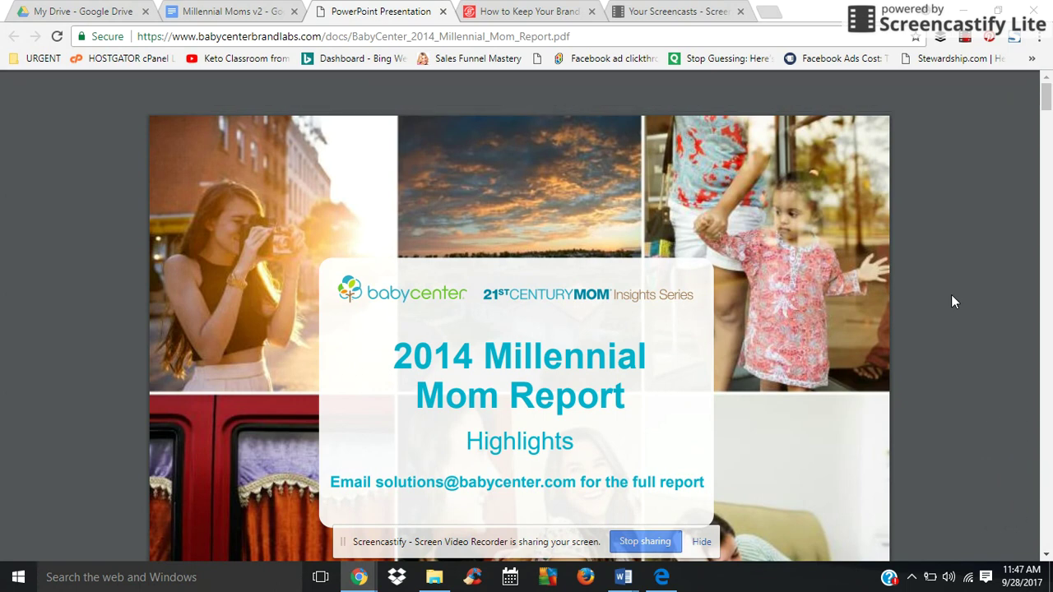
# Step: Return to Millennial Moms v2 and check its word count: 22 pages, 3257 words
pyautogui.hotkey('alt', 'Tab')
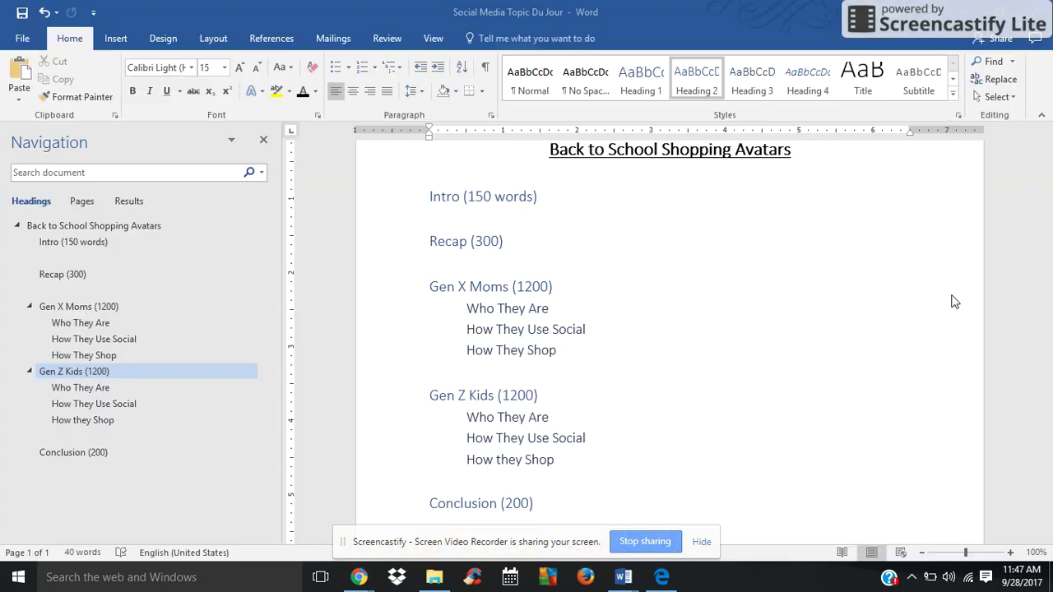
pyautogui.hotkey('alt', 'Tab')
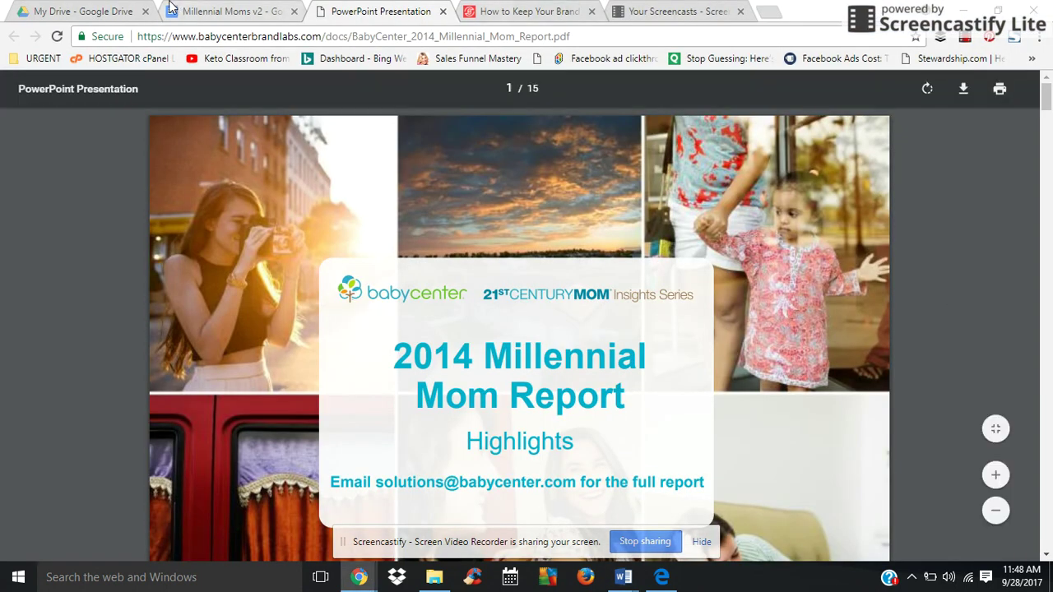
pyautogui.click(176, 11)
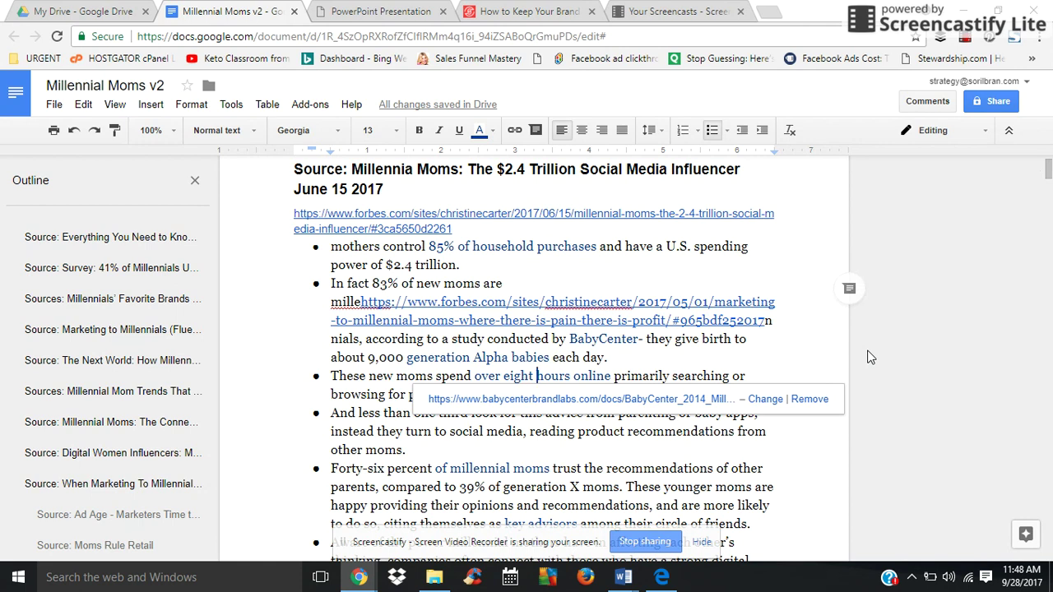
pyautogui.hotkey('ctrl', 'shift', 'c')
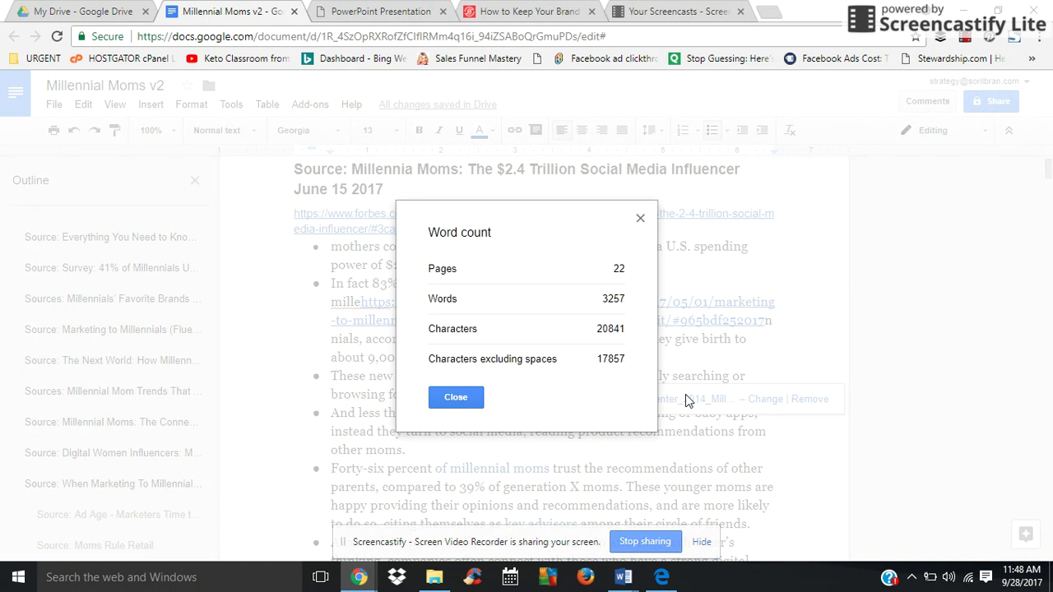
# Step: Dismiss the word count and select the Pew labor force chart in the research notes
pyautogui.click(476, 401)
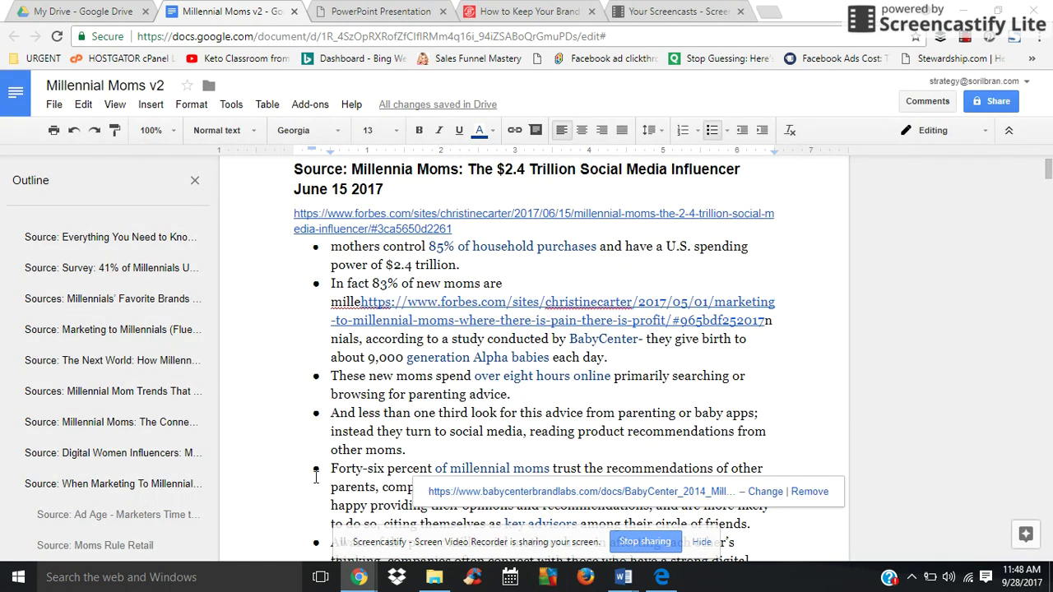
pyautogui.click(315, 470)
pyautogui.scroll(-20, 315, 477)
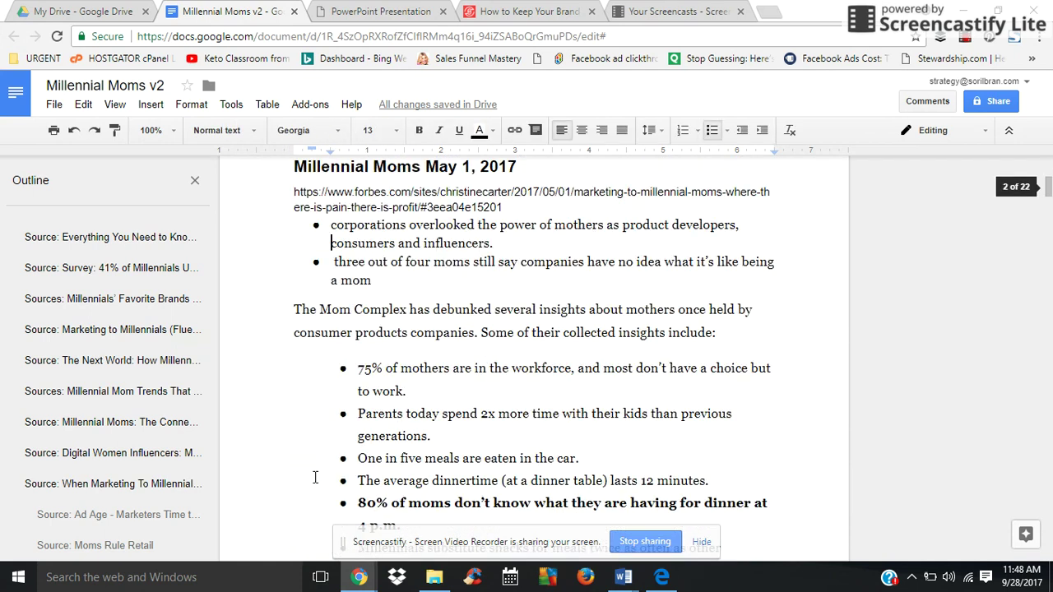
pyautogui.scroll(3, 315, 476)
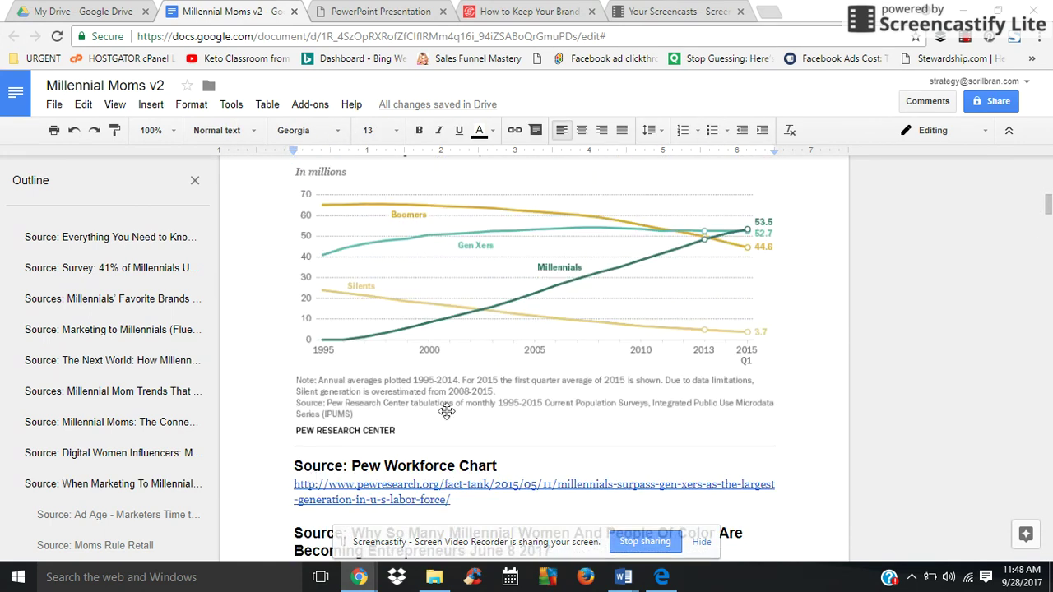
pyautogui.click(454, 321)
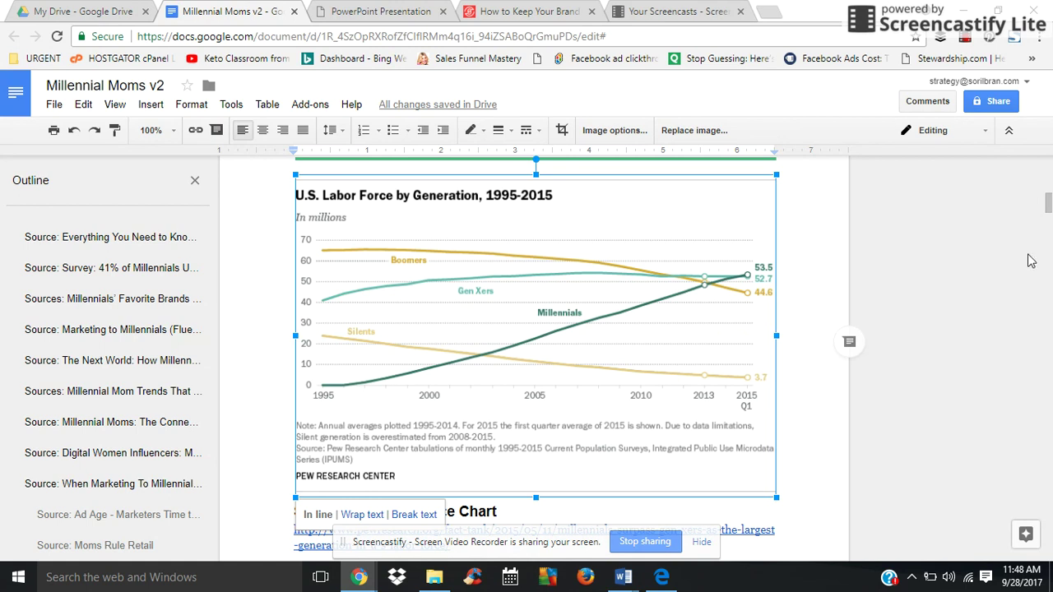
pyautogui.moveTo(1048, 206); pyautogui.dragTo(1050, 215)
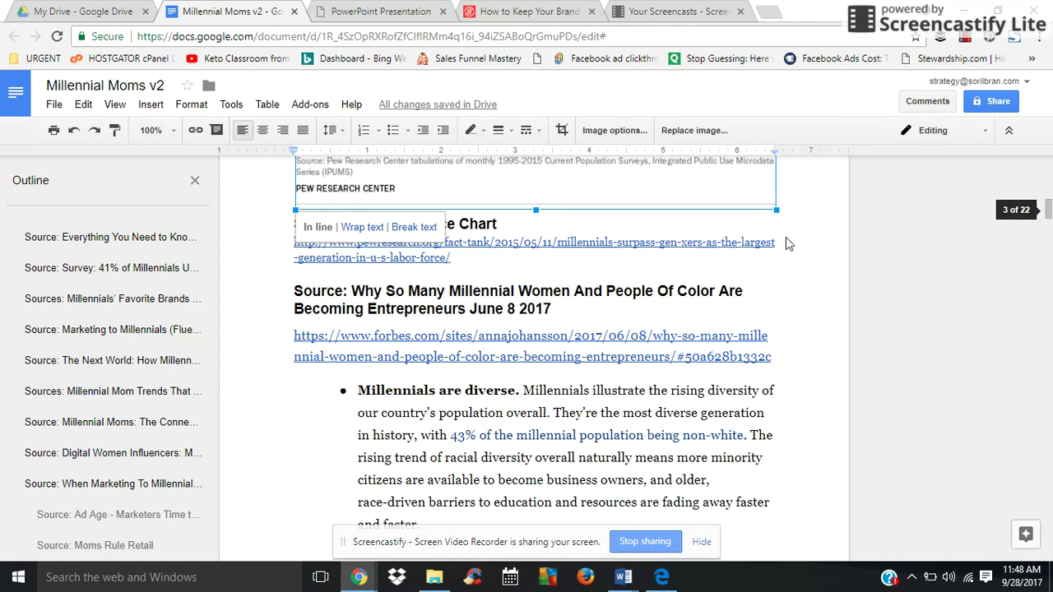
# Step: Read down from the entrepreneurs source, return to the top, and go back to the Word outline
pyautogui.click(576, 301)
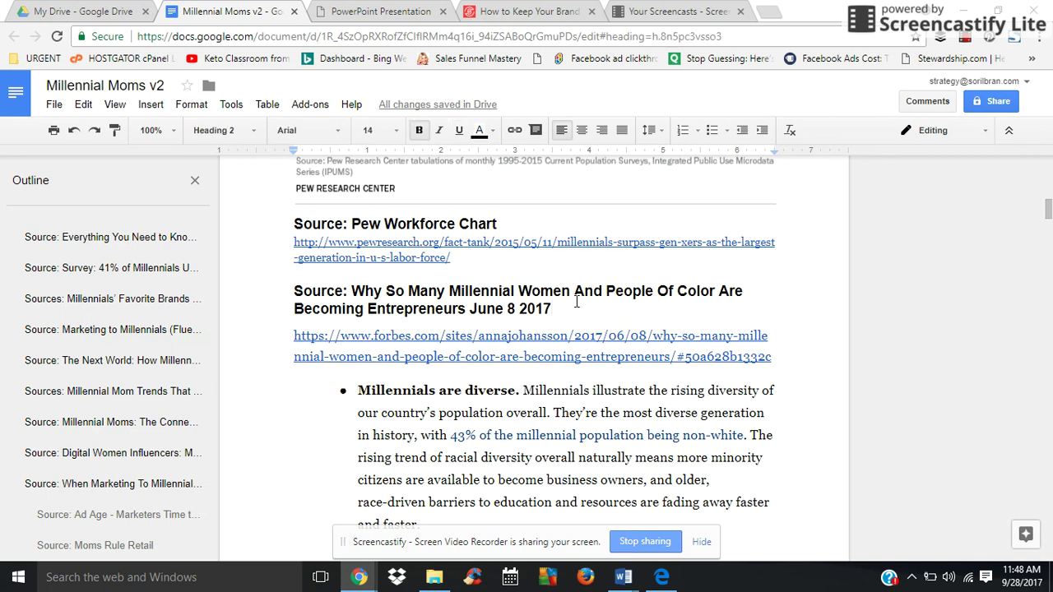
pyautogui.press('Down')
pyautogui.press('Down')
pyautogui.press('Down')
pyautogui.press('Down')
pyautogui.press('Down')
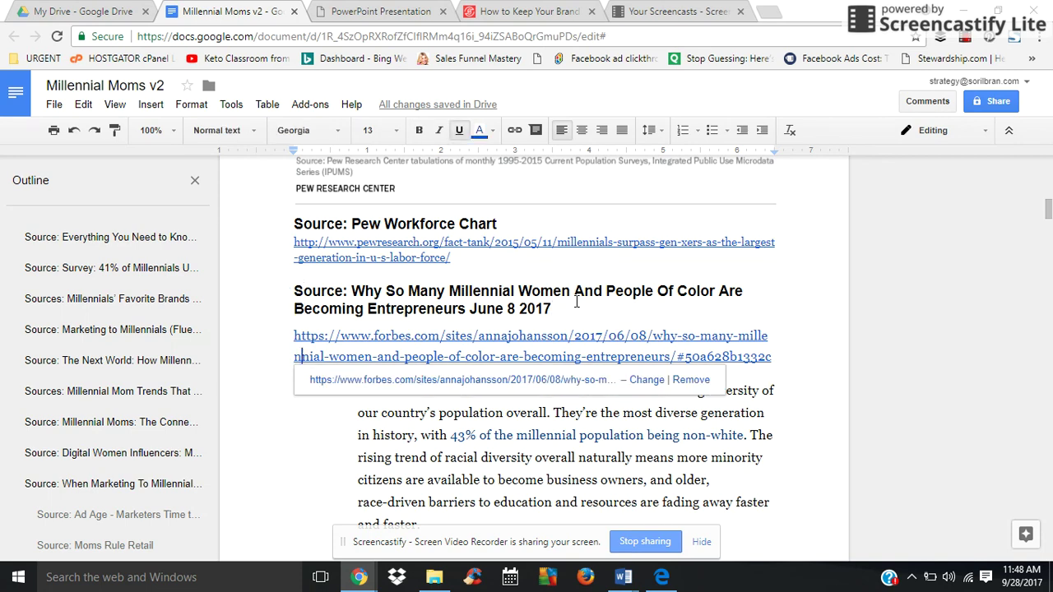
pyautogui.press('Down')
pyautogui.press('Down')
pyautogui.press('Down')
pyautogui.press('Down')
pyautogui.press('Down')
pyautogui.press('Down')
pyautogui.press('Down')
pyautogui.press('Down')
pyautogui.press('Down')
pyautogui.press('Down')
pyautogui.press('Down')
pyautogui.press('Down')
pyautogui.press('Down')
pyautogui.press('Down')
pyautogui.press('Down')
pyautogui.press('Down')
pyautogui.press('Down')
pyautogui.press('Down')
pyautogui.press('Down')
pyautogui.press('Down')
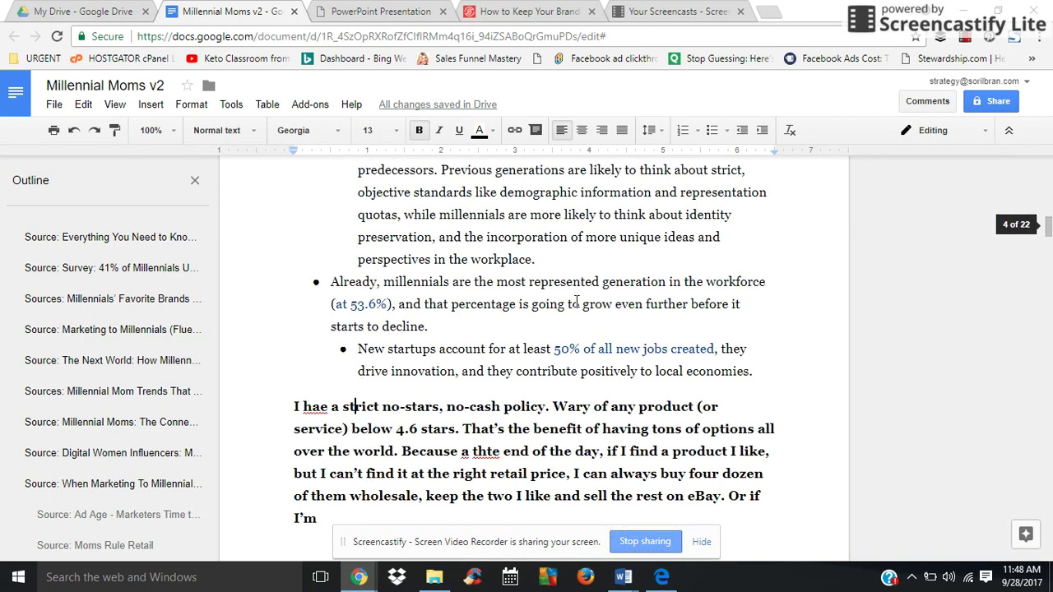
pyautogui.scroll(-15, 577, 301)
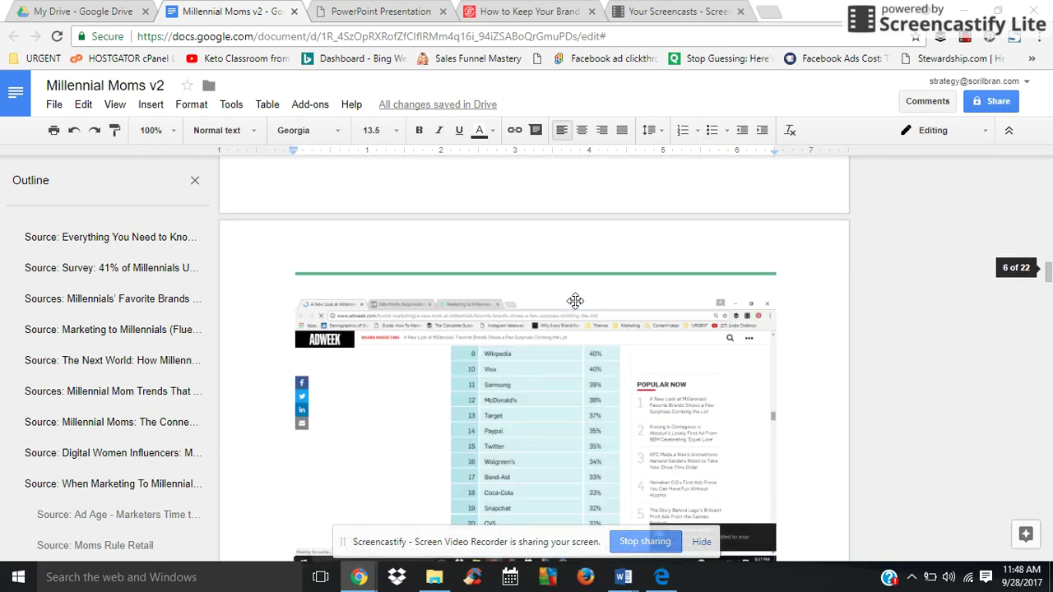
pyautogui.scroll(-10, 576, 301)
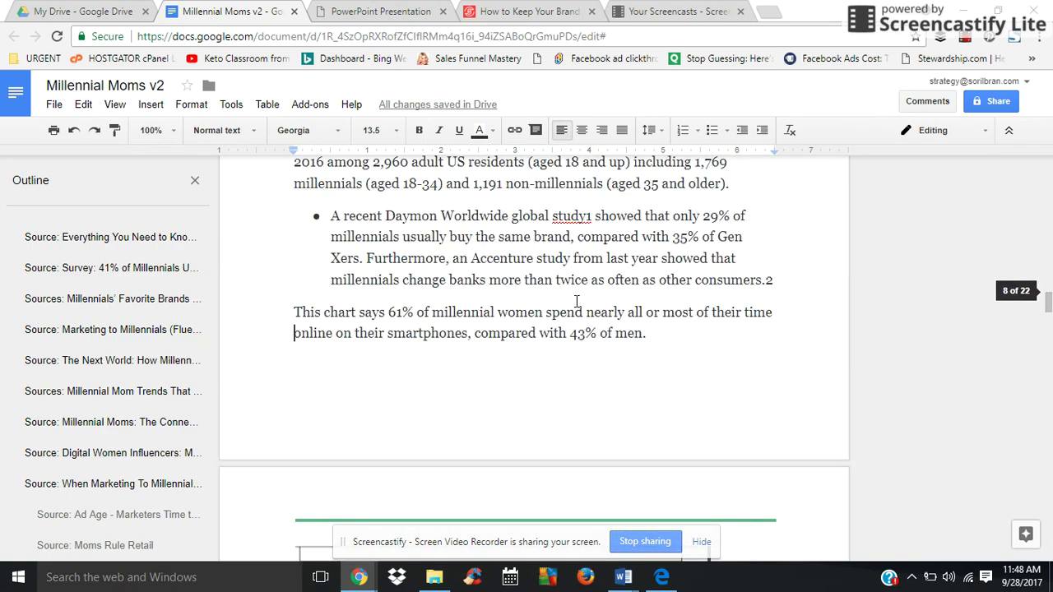
pyautogui.hotkey('ctrl', 'Home')
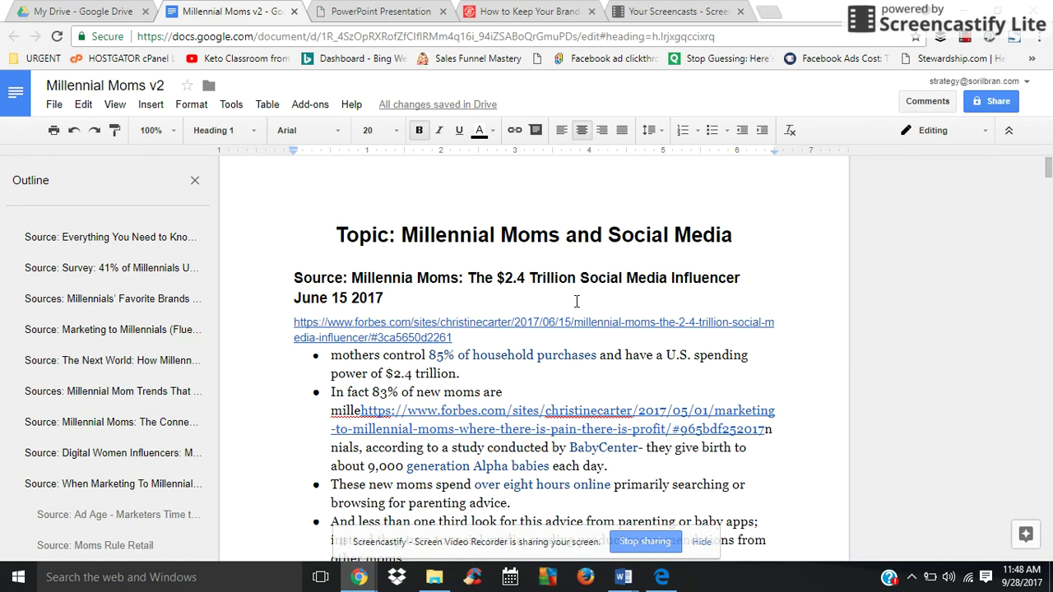
pyautogui.hotkey('alt', 'Tab')
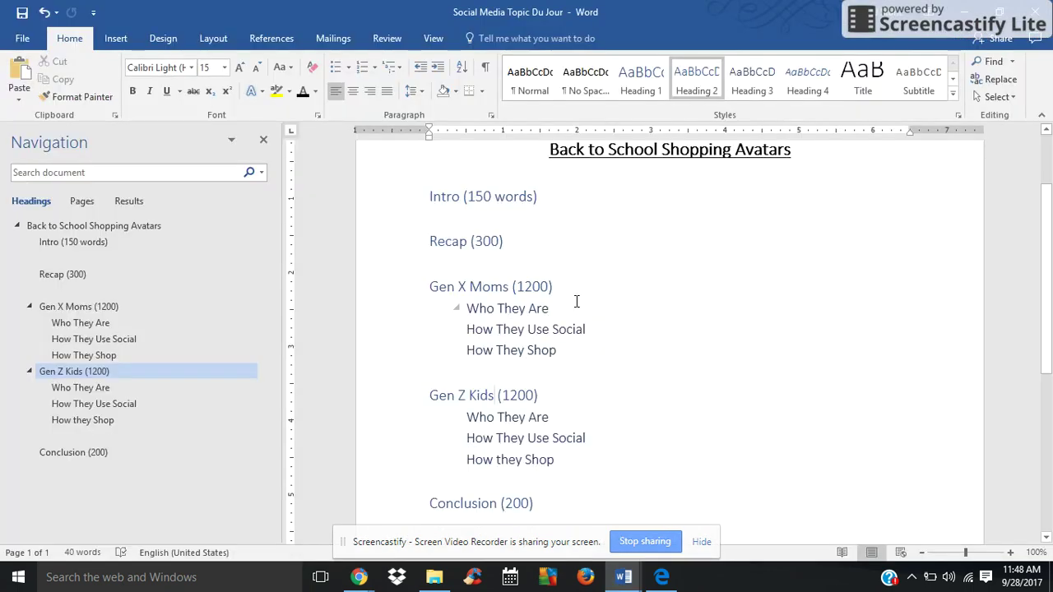
# Step: Cycle through the open windows to reach the Gen X Moms research document
pyautogui.hotkey('alt', 'Tab')
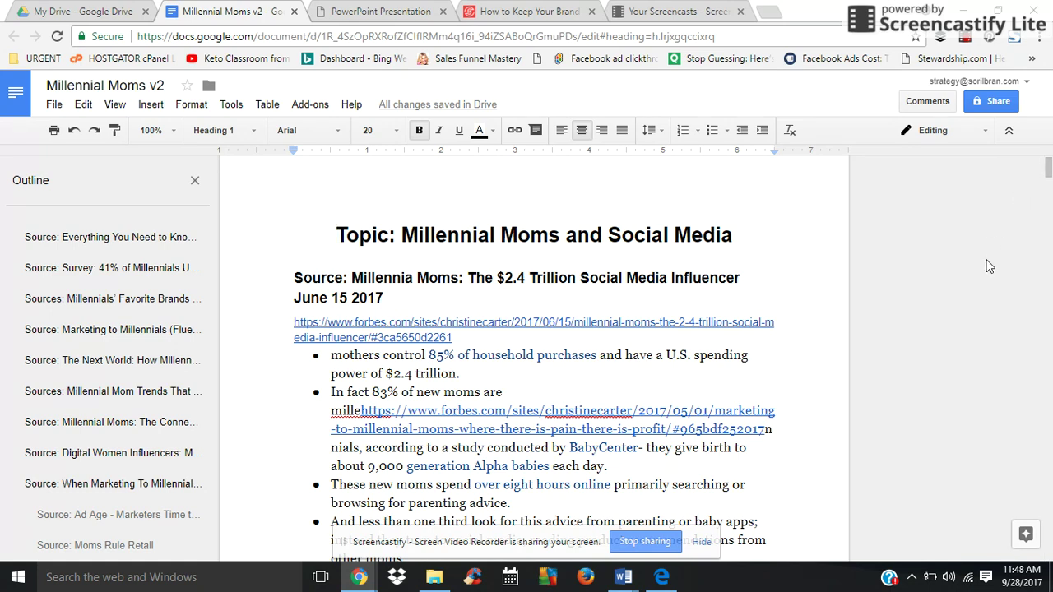
pyautogui.hotkey('alt', 'Tab')
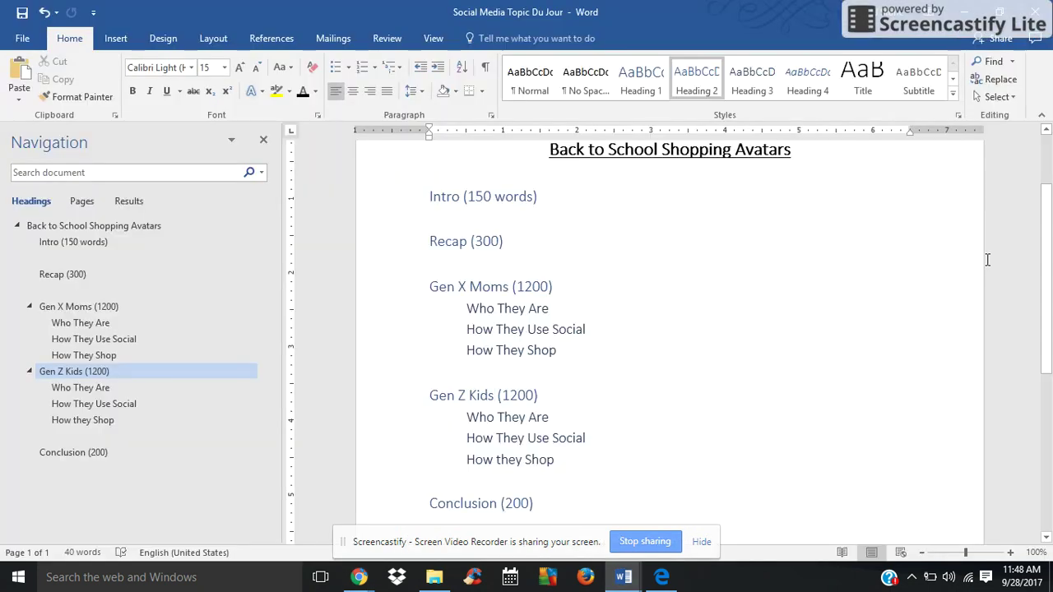
pyautogui.hotkey('alt', 'Tab')
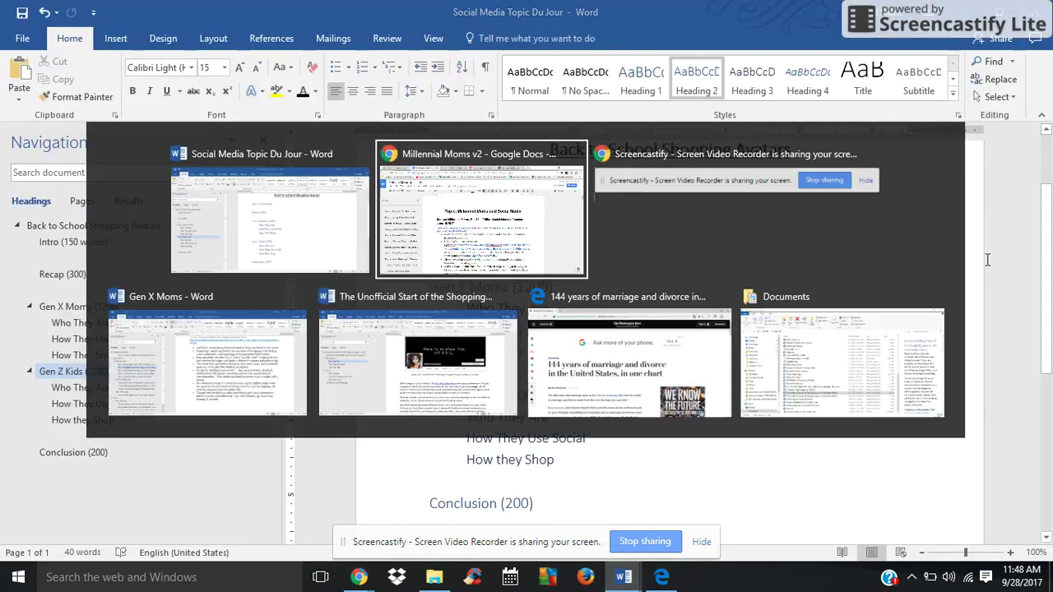
pyautogui.hotkey('alt', 'Tab')
pyautogui.hotkey('alt', 'Tab')
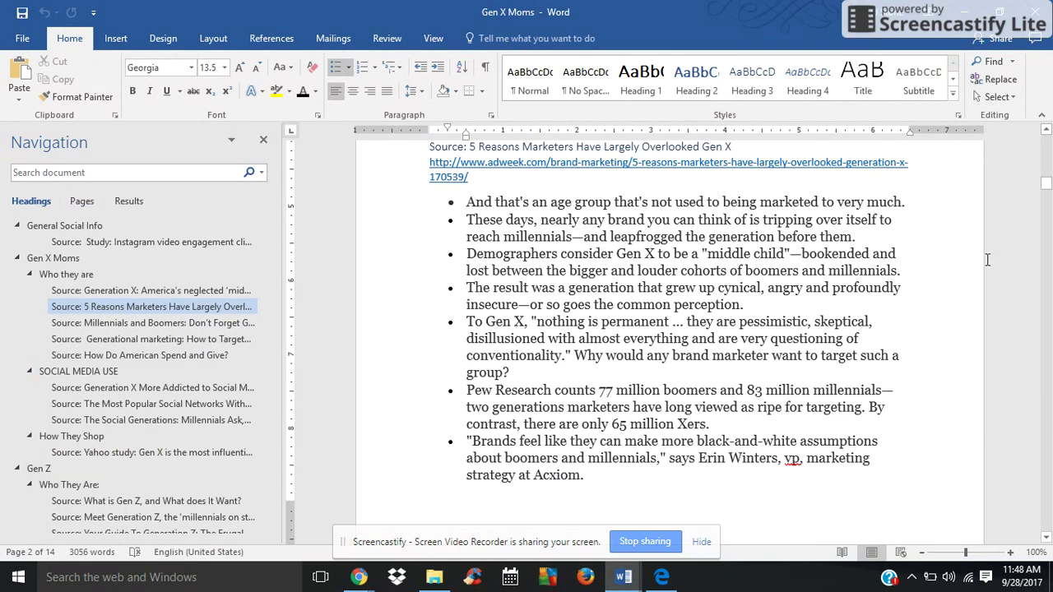
pyautogui.hotkey('ctrl', 'Home')
pyautogui.hotkey('alt', 'Tab')
pyautogui.hotkey('alt', 'Tab')
pyautogui.hotkey('alt', 'Tab')
pyautogui.hotkey('alt', 'Tab')
pyautogui.hotkey('alt', 'Tab')
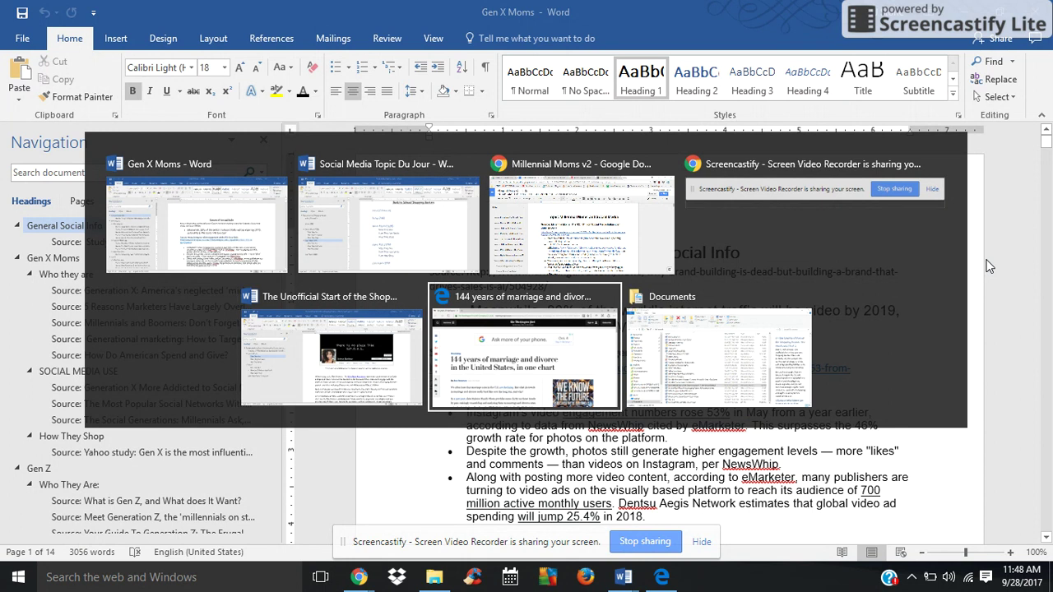
pyautogui.hotkey('alt', 'Tab')
pyautogui.hotkey('alt', 'Tab')
pyautogui.hotkey('alt', 'Tab')
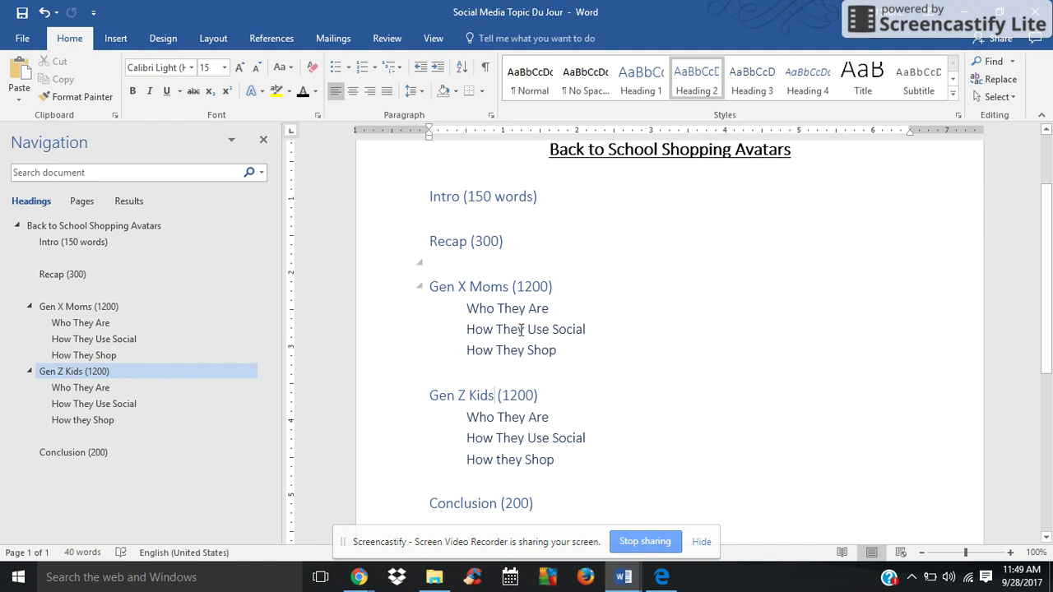
pyautogui.hotkey('alt', 'Tab')
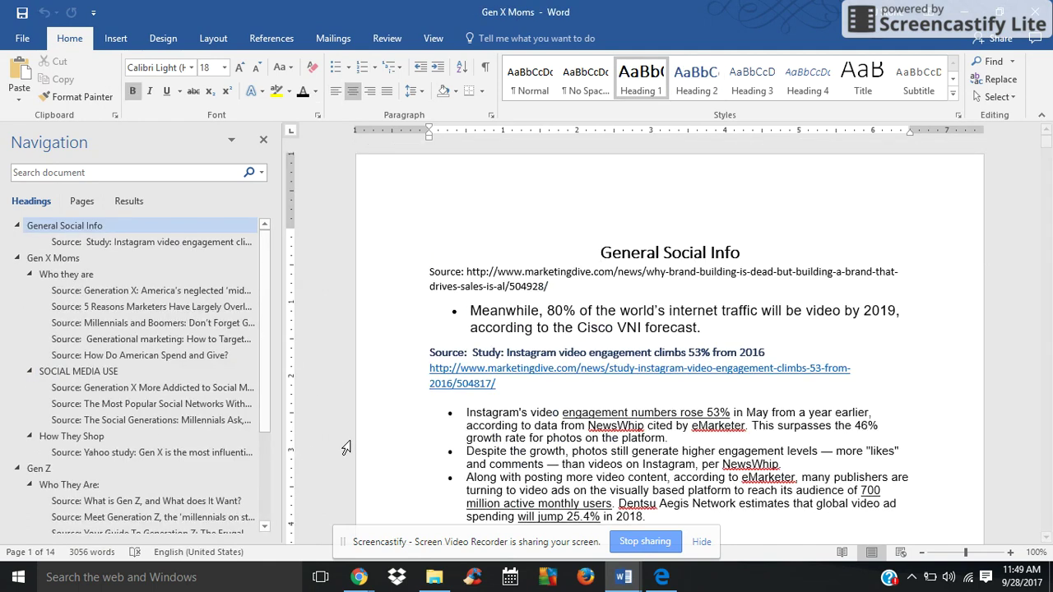
# Step: Select the Pew 'What Makes Your Generation Unique?' screenshot on page 2
pyautogui.click(520, 436)
pyautogui.scroll(-15, 520, 437)
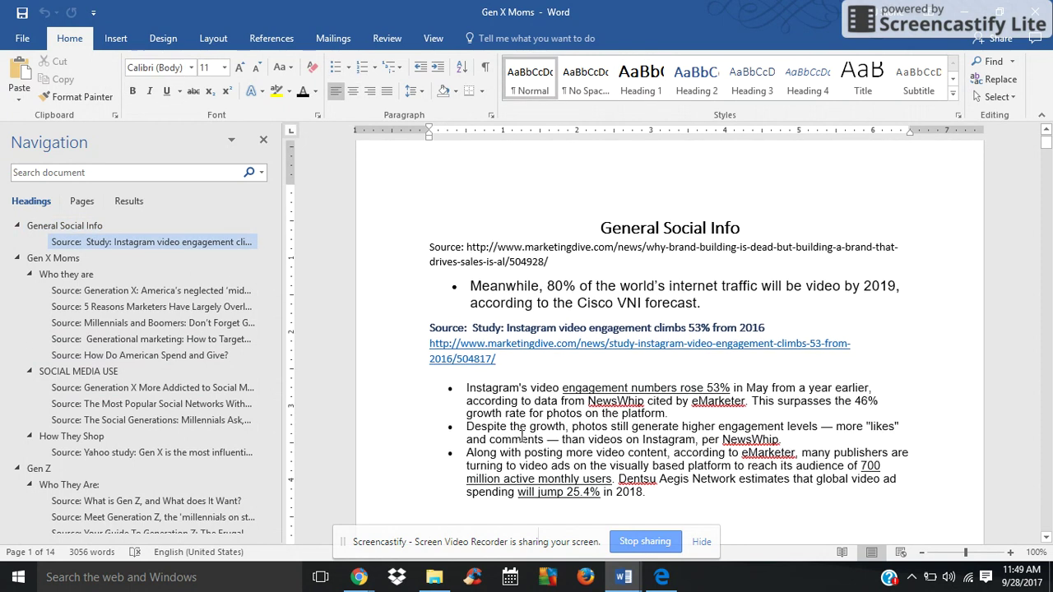
pyautogui.click(521, 440)
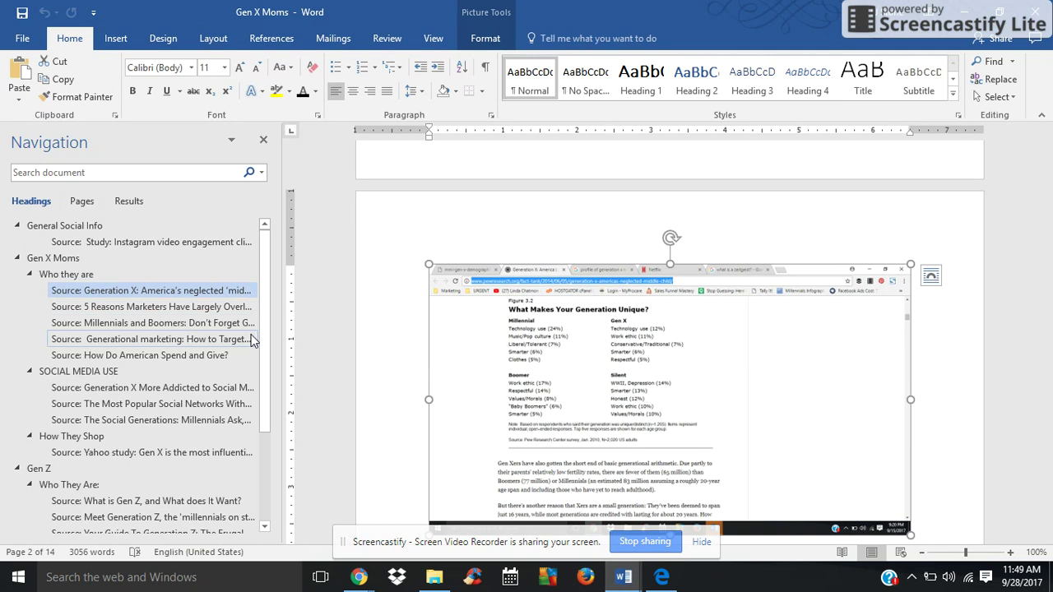
pyautogui.hotkey('alt', 'Tab')
pyautogui.hotkey('alt', 'Tab')
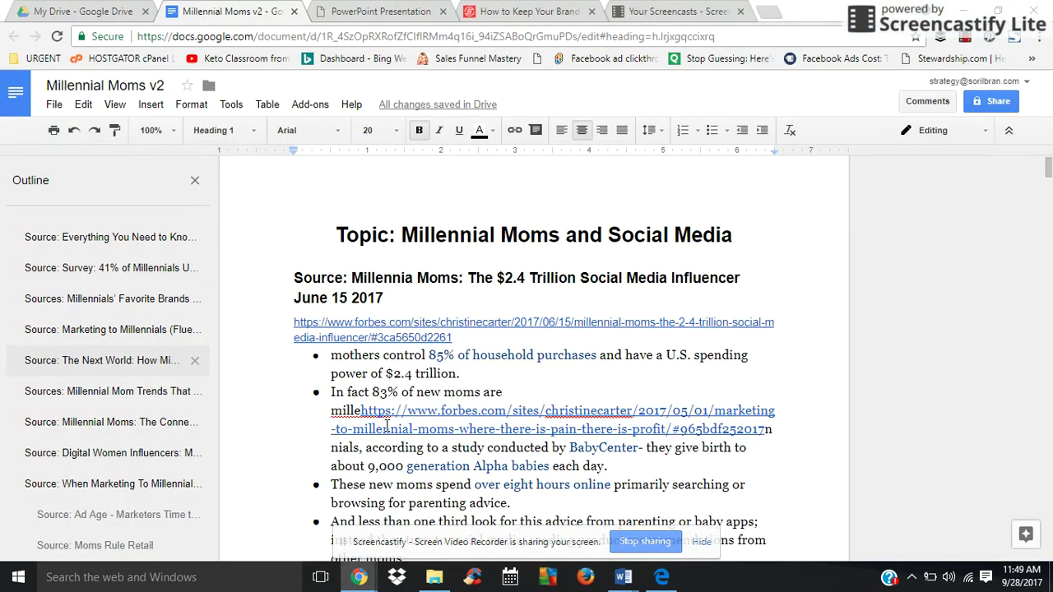
# Step: Copy the household purchases bullet from the Millennial Moms v2 notes
pyautogui.tripleClick(464, 375)
pyautogui.hotkey('ctrl', 'c')
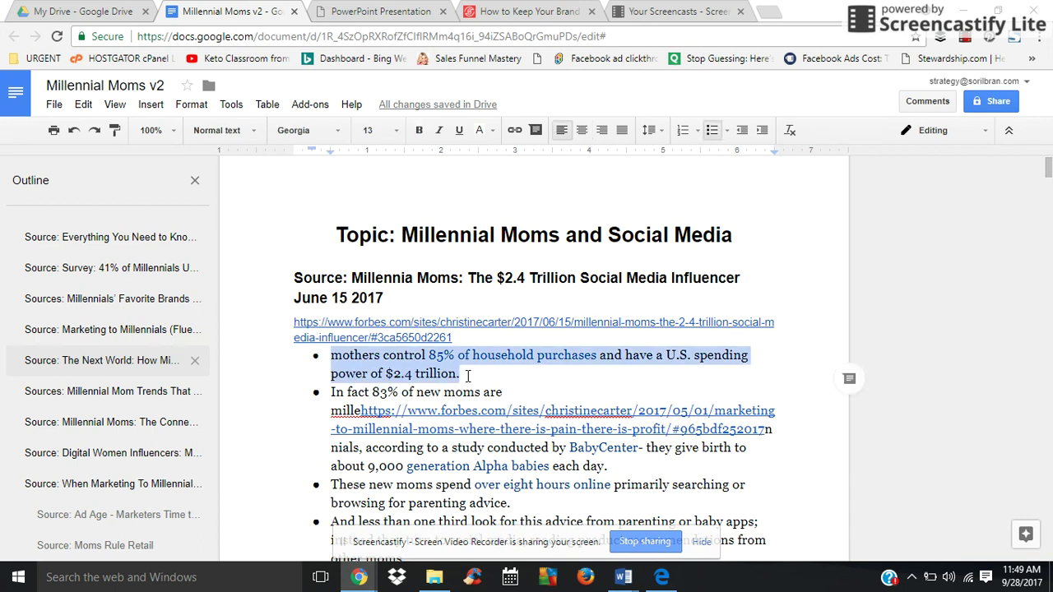
pyautogui.hotkey('alt', 'Tab')
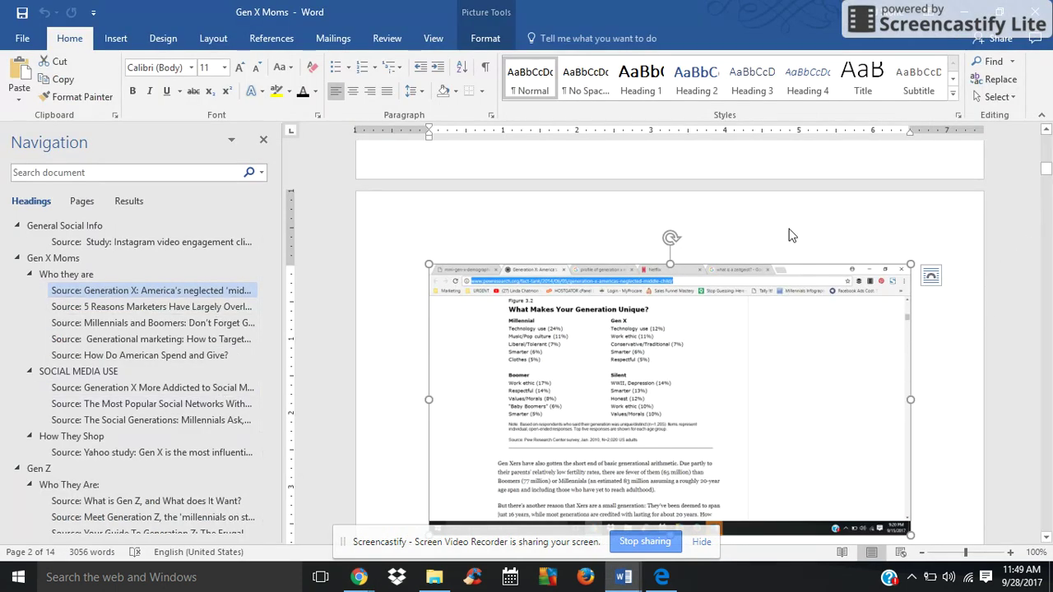
pyautogui.hotkey('alt', 'Tab')
pyautogui.hotkey('alt', 'Tab')
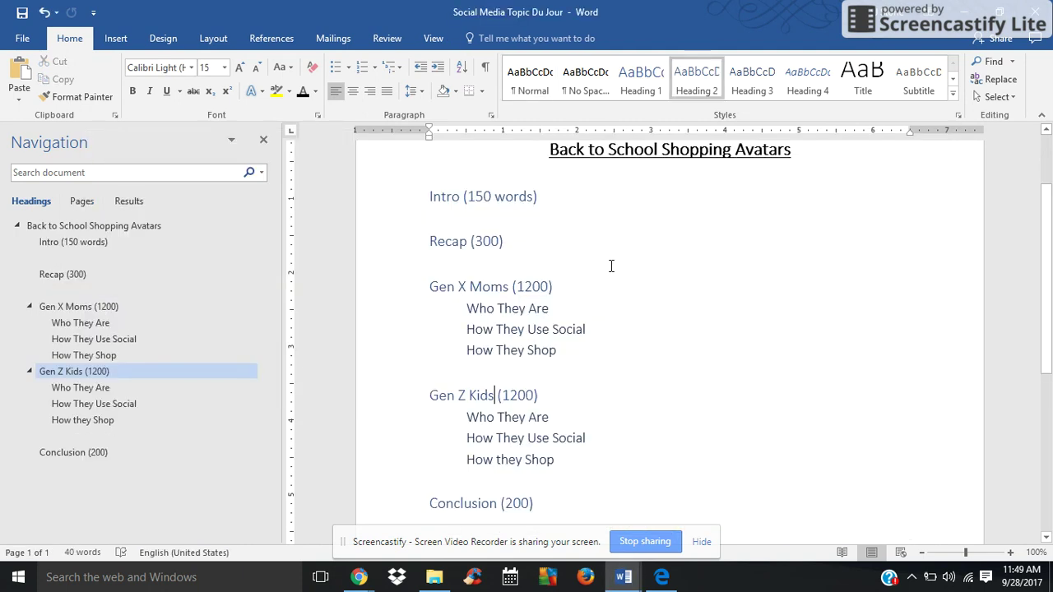
# Step: Paste the mothers' spending power sentence as an indented bullet under How they Shop
pyautogui.click(531, 474)
pyautogui.press('Left')
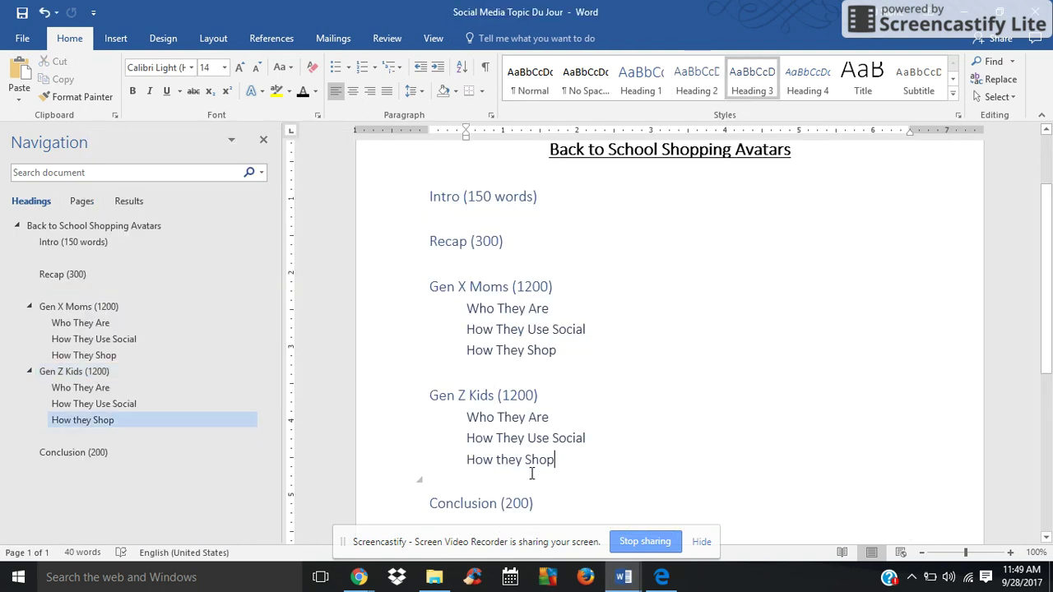
pyautogui.press('Return')
pyautogui.hotkey('ctrl', 'v')
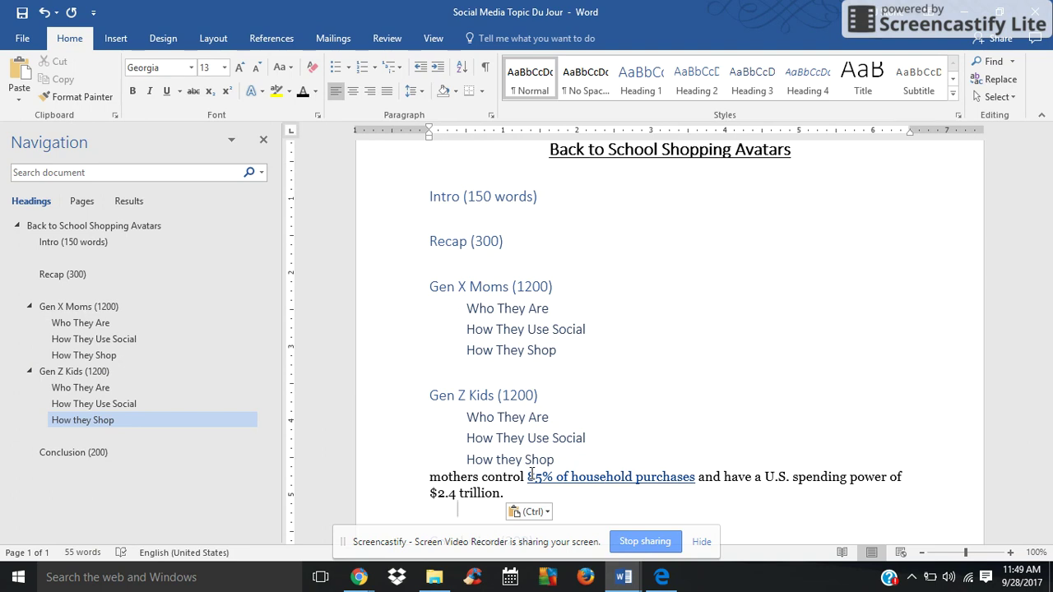
pyautogui.click(335, 67)
pyautogui.click(437, 66)
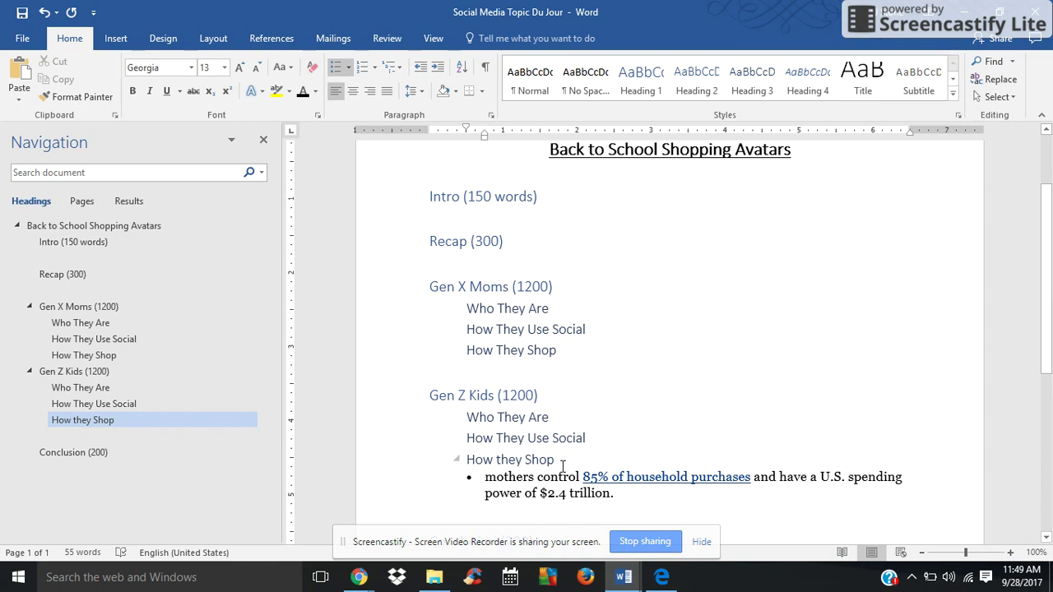
pyautogui.moveTo(579, 476); pyautogui.dragTo(494, 457)
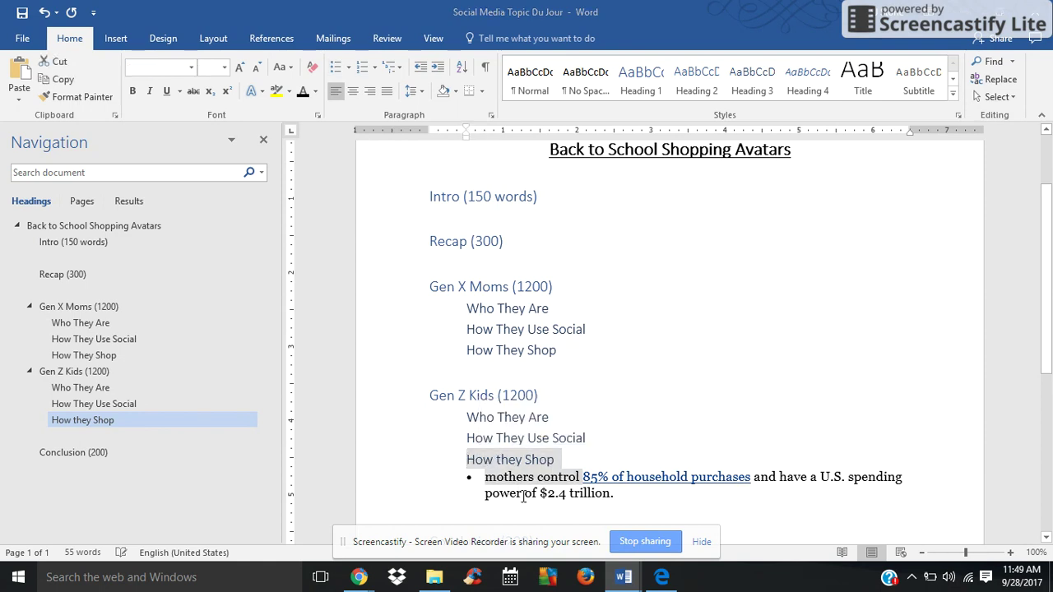
pyautogui.hotkey('alt', 'Tab')
# Step: Scroll page 2 of Gen X Moms to the '5 Reasons Marketers Have Largely Overlooked Gen X' heading
pyautogui.click(671, 207)
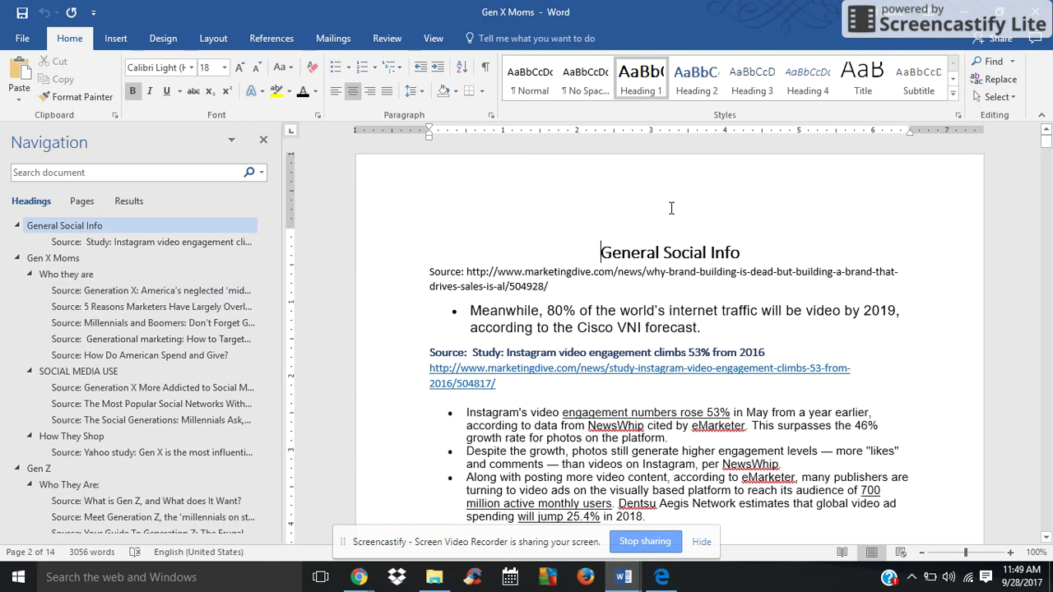
pyautogui.scroll(-8, 670, 210)
pyautogui.click(670, 214)
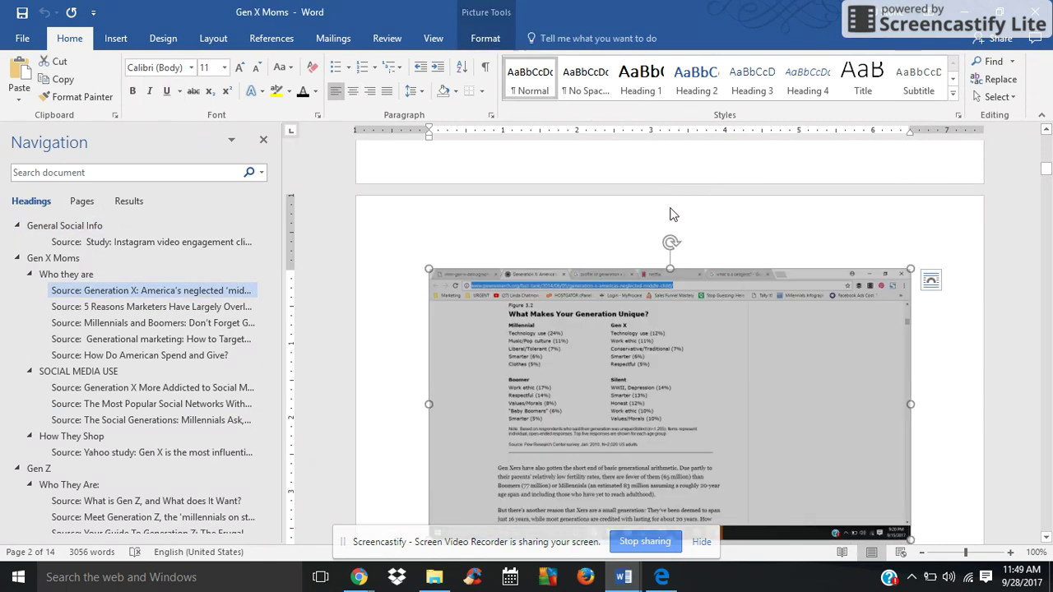
pyautogui.scroll(-3, 670, 214)
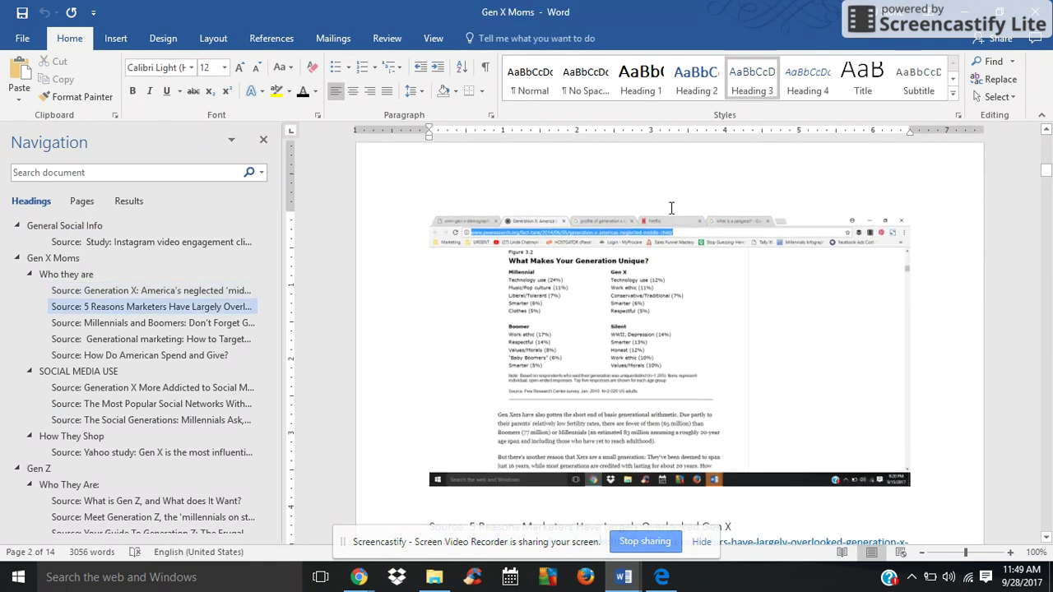
pyautogui.click(670, 211)
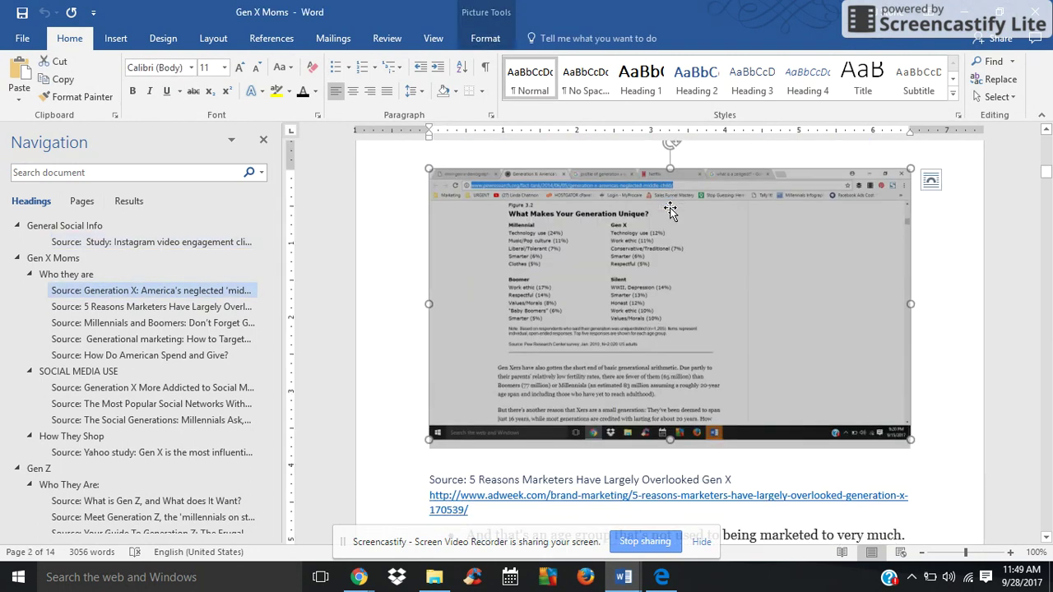
pyautogui.click(799, 535)
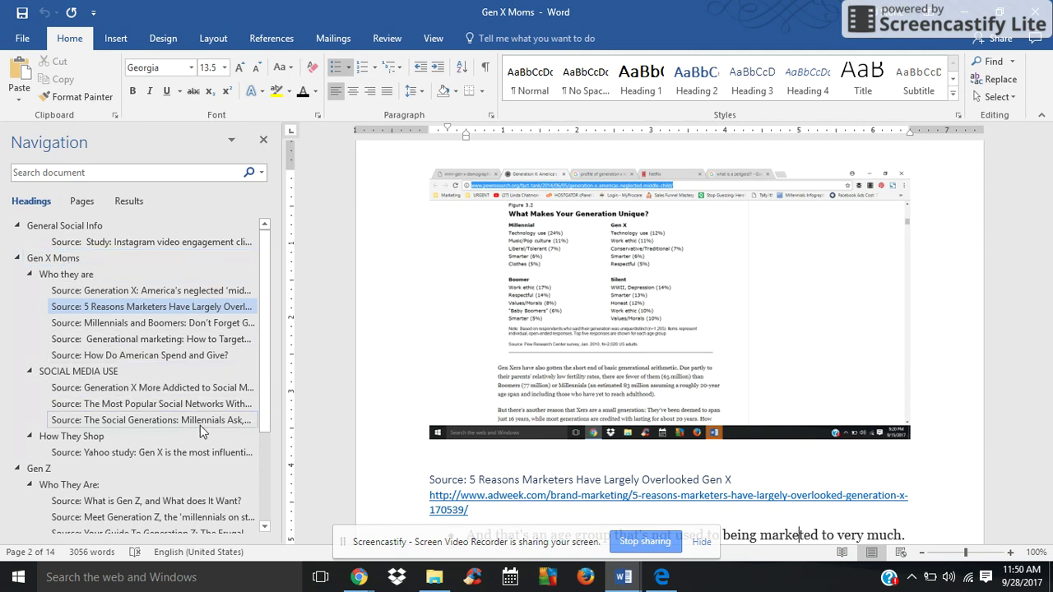
pyautogui.click(406, 481)
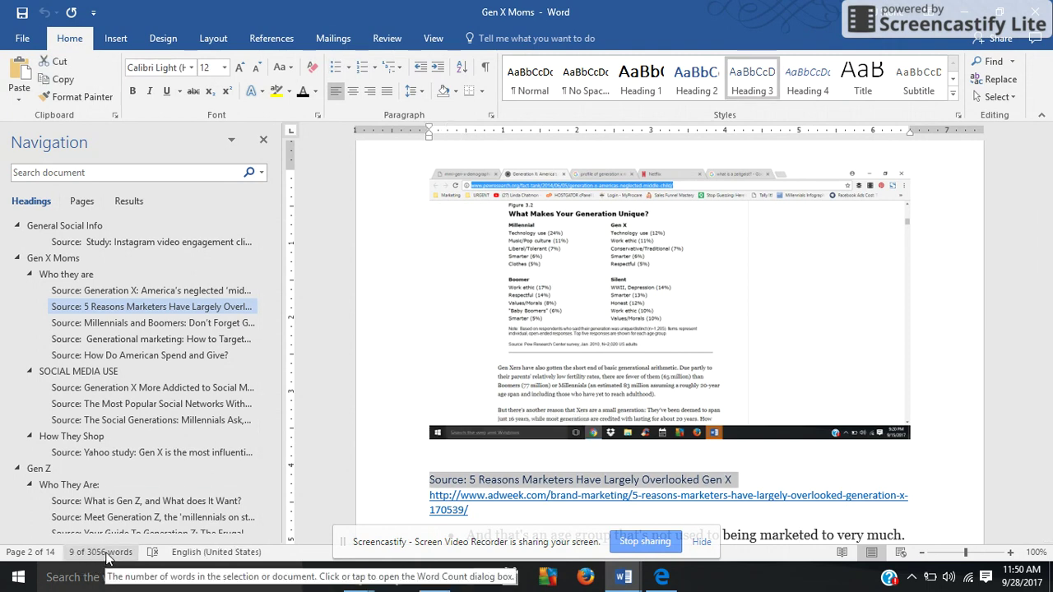
pyautogui.click(49, 552)
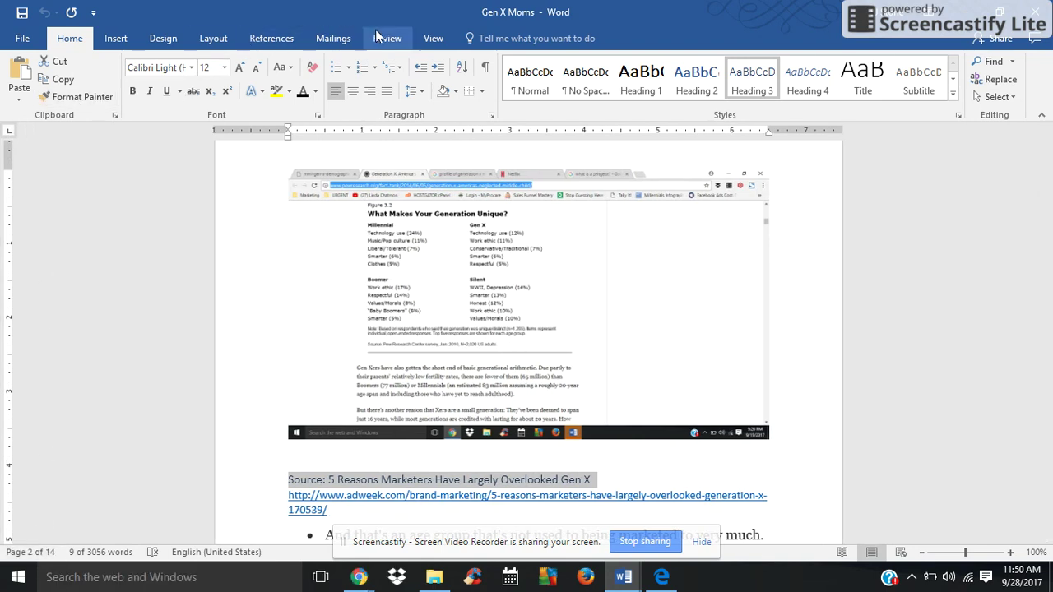
# Step: Show the Navigation Pane and review the Generation X More Addicted source's first bullet
pyautogui.click(433, 38)
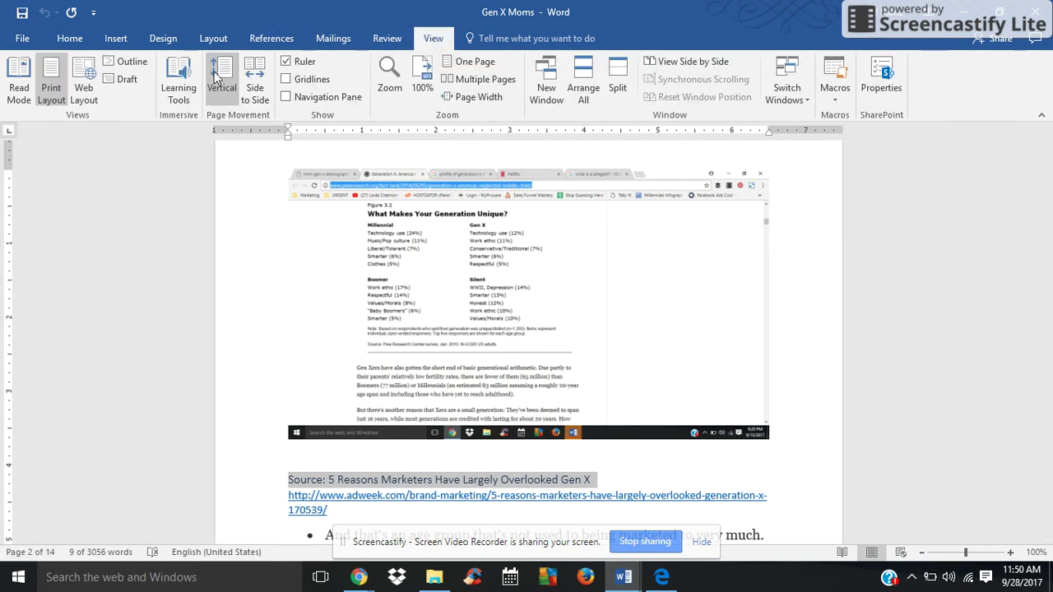
pyautogui.click(322, 99)
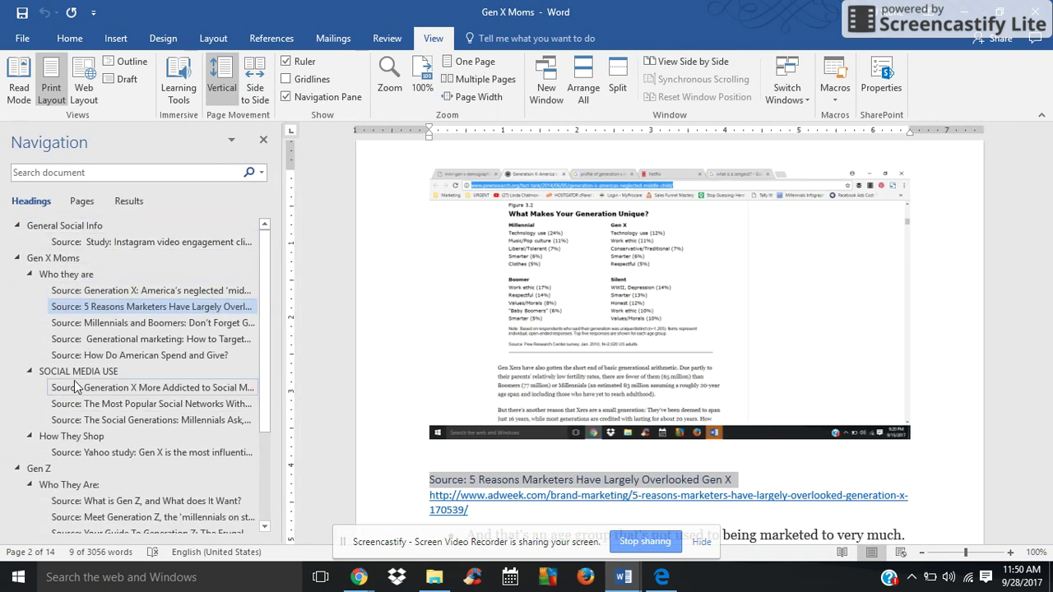
pyautogui.click(90, 405)
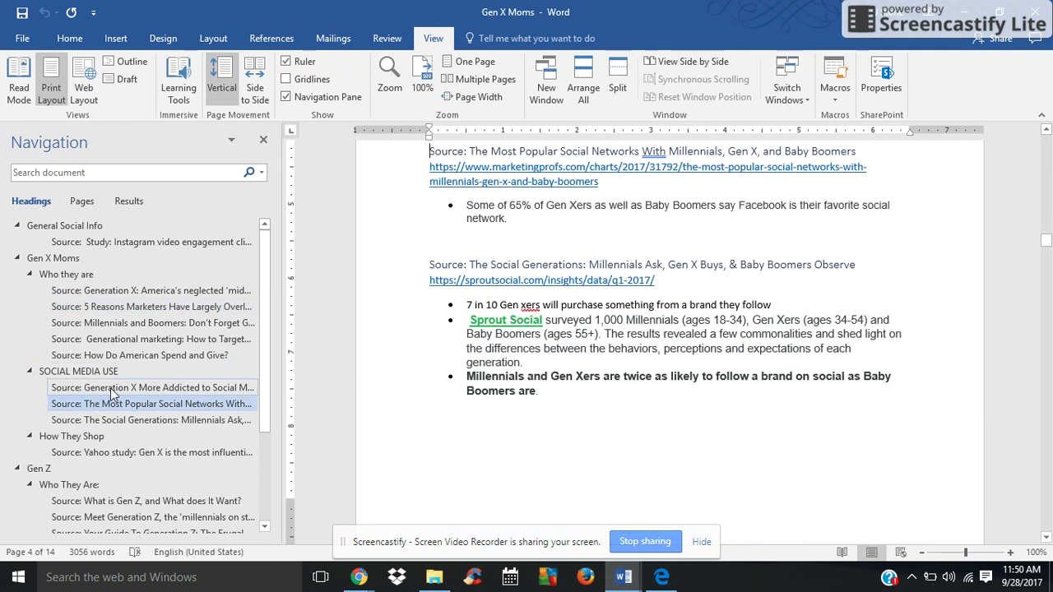
pyautogui.click(113, 388)
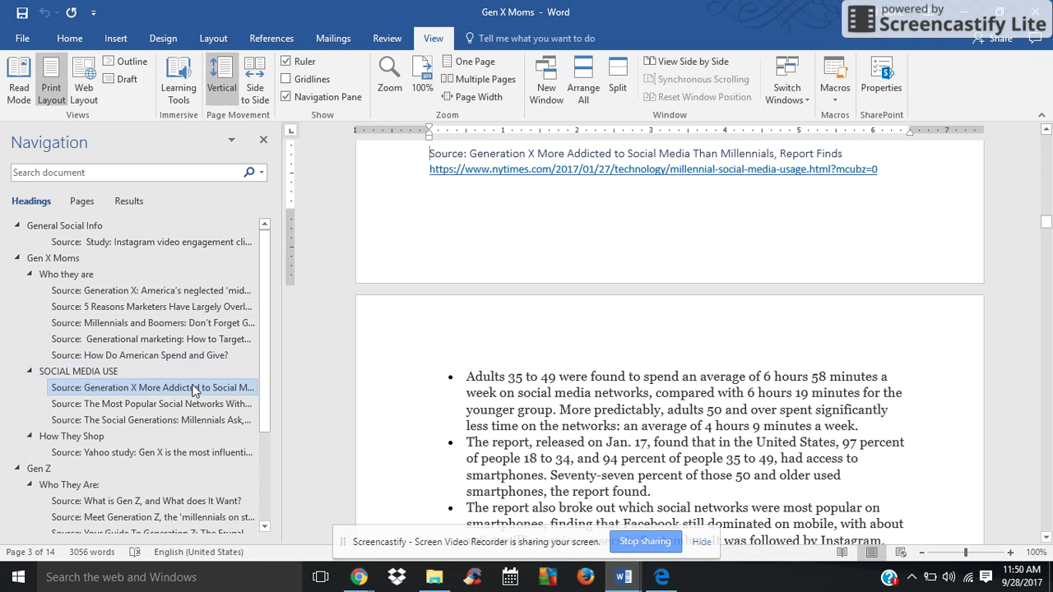
pyautogui.click(520, 421)
pyautogui.tripleClick(519, 421)
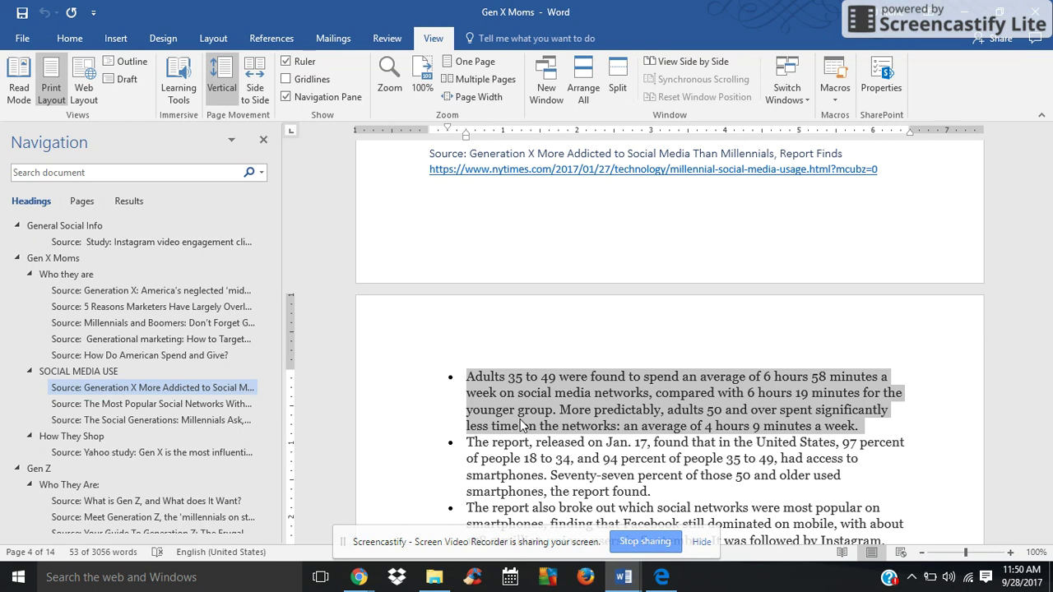
# Step: Review The Social Generations source's Sprout Social bullet and chart screenshot
pyautogui.click(205, 421)
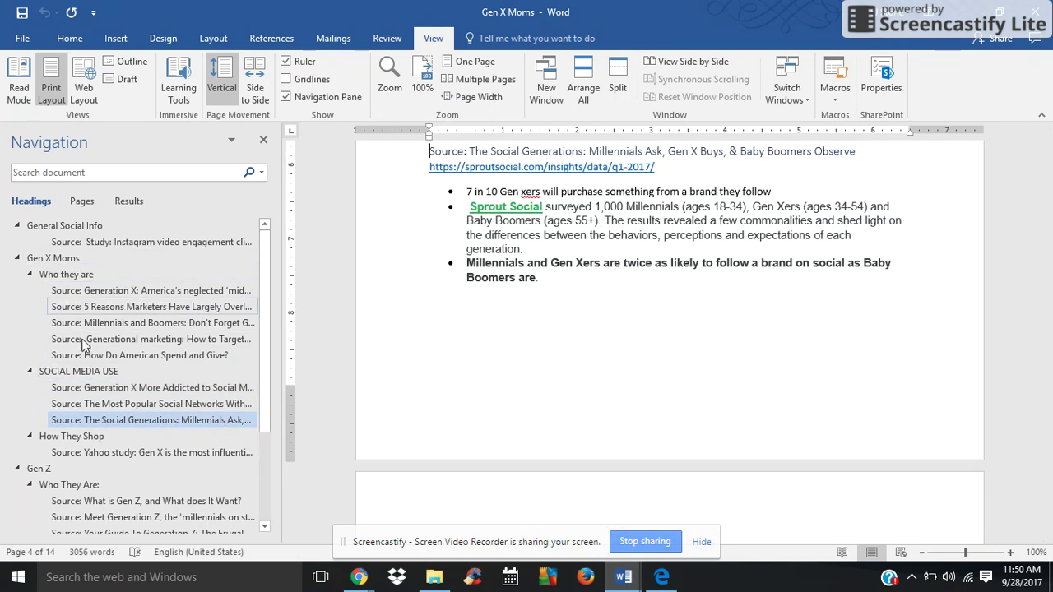
pyautogui.click(561, 198)
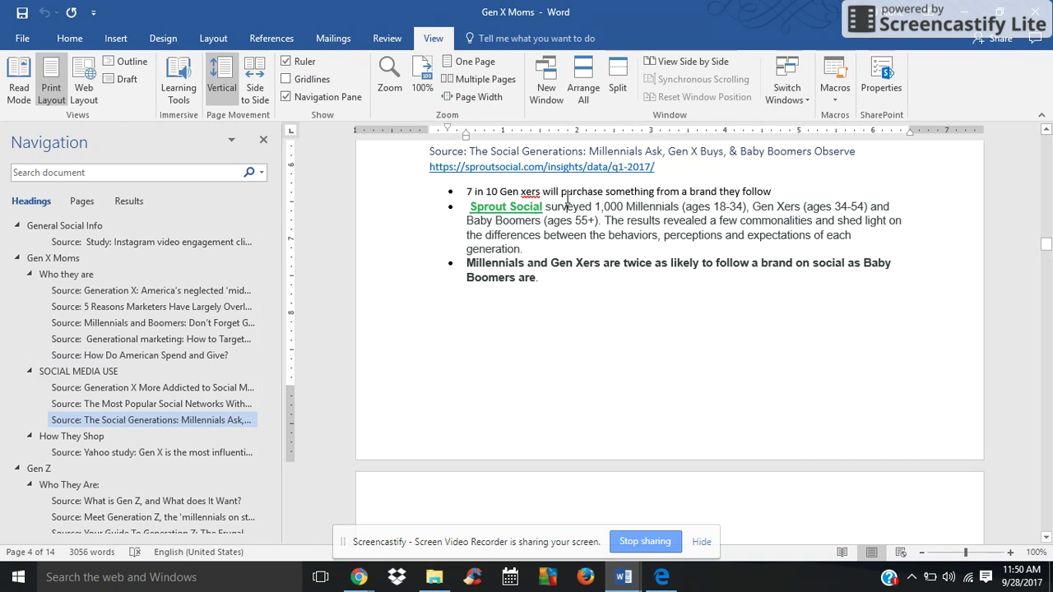
pyautogui.tripleClick(566, 199)
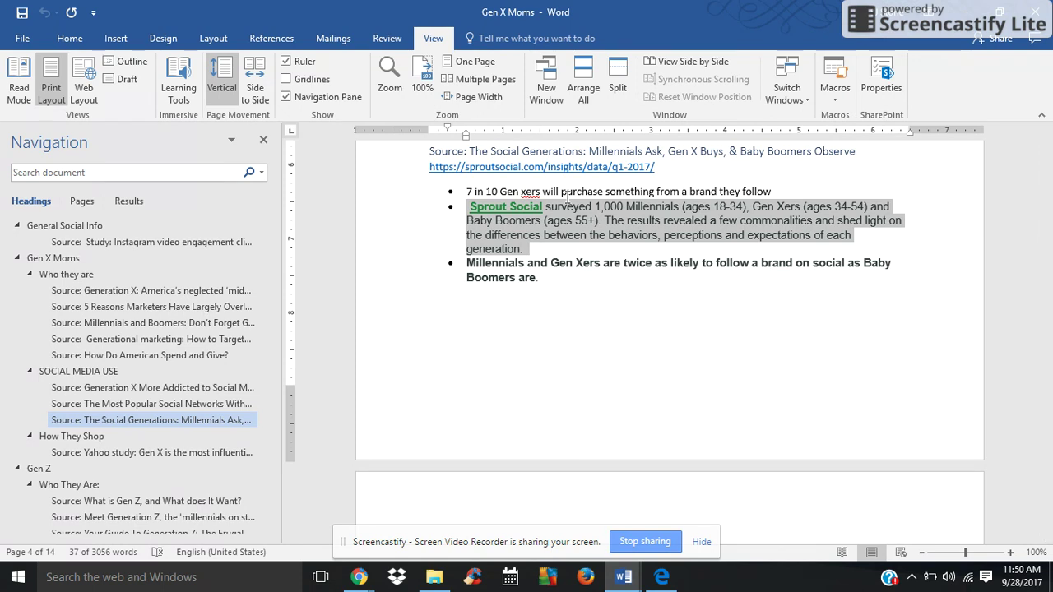
pyautogui.click(498, 254)
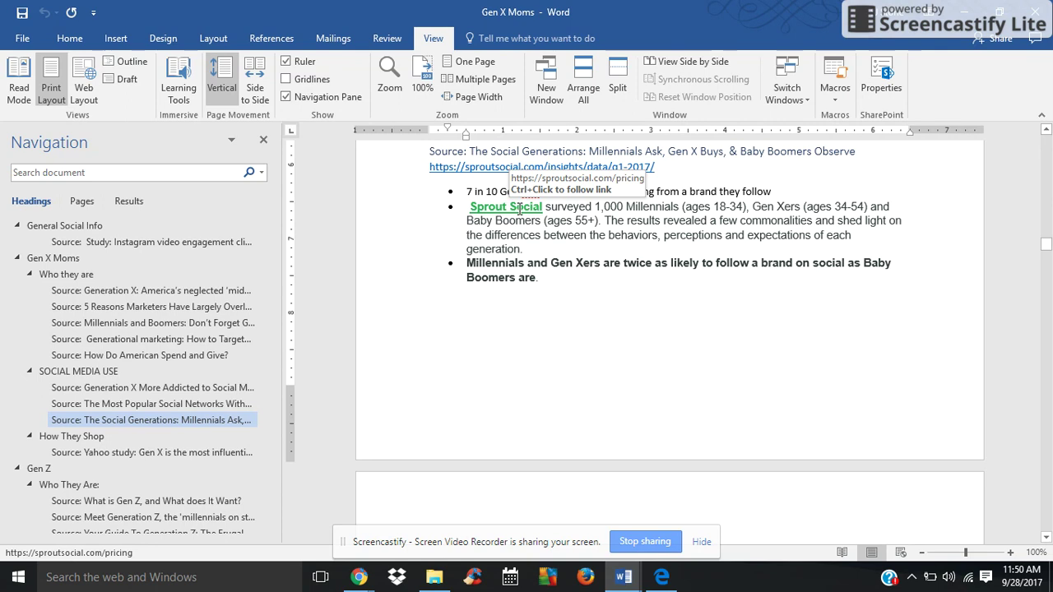
pyautogui.scroll(-5, 555, 274)
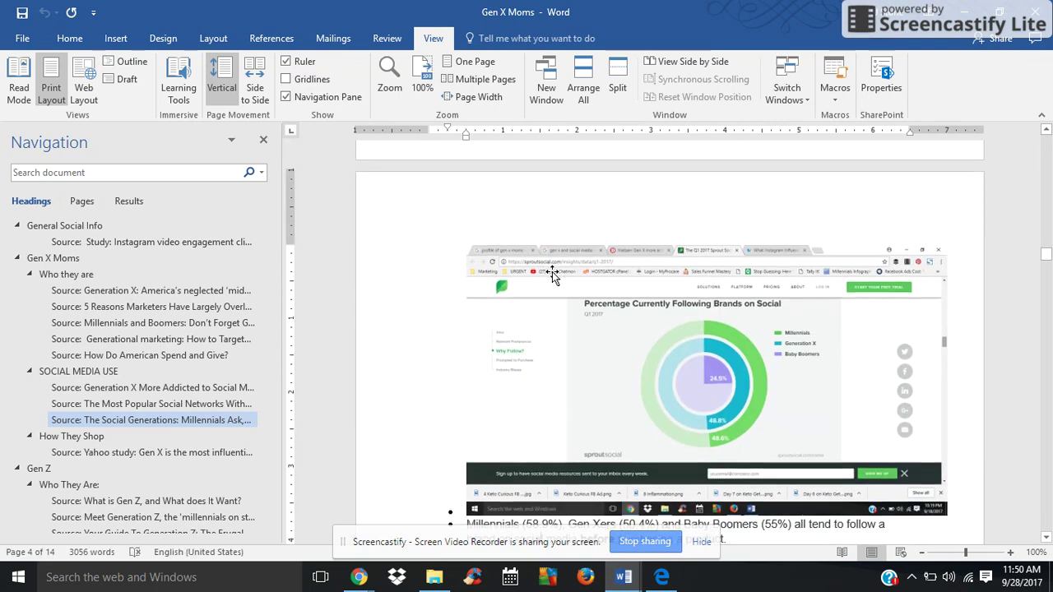
pyautogui.click(602, 350)
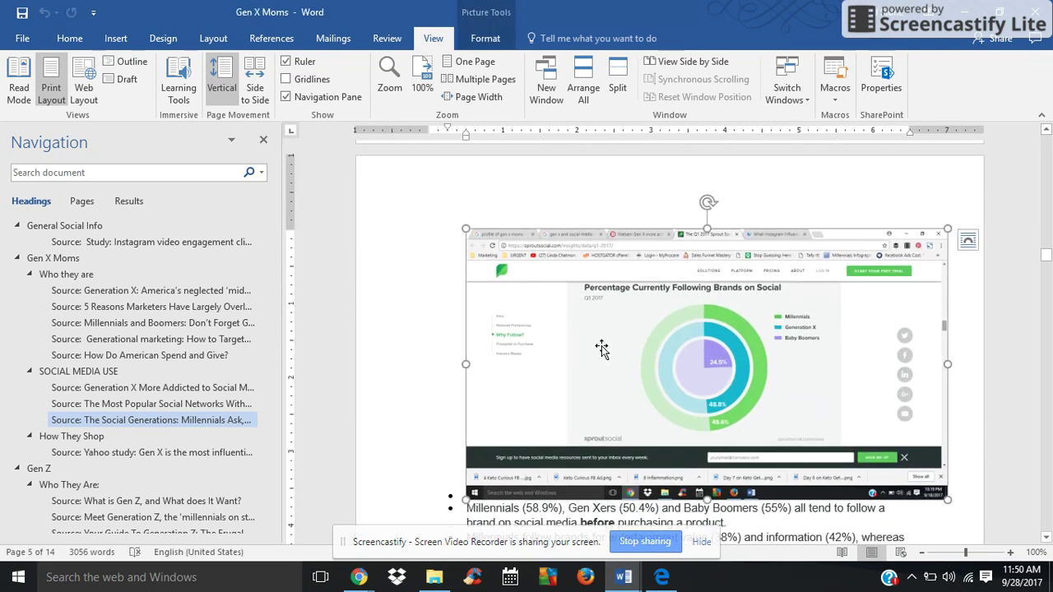
# Step: Collapse and re-expand the Gen Z section in the navigation pane
pyautogui.click(17, 468)
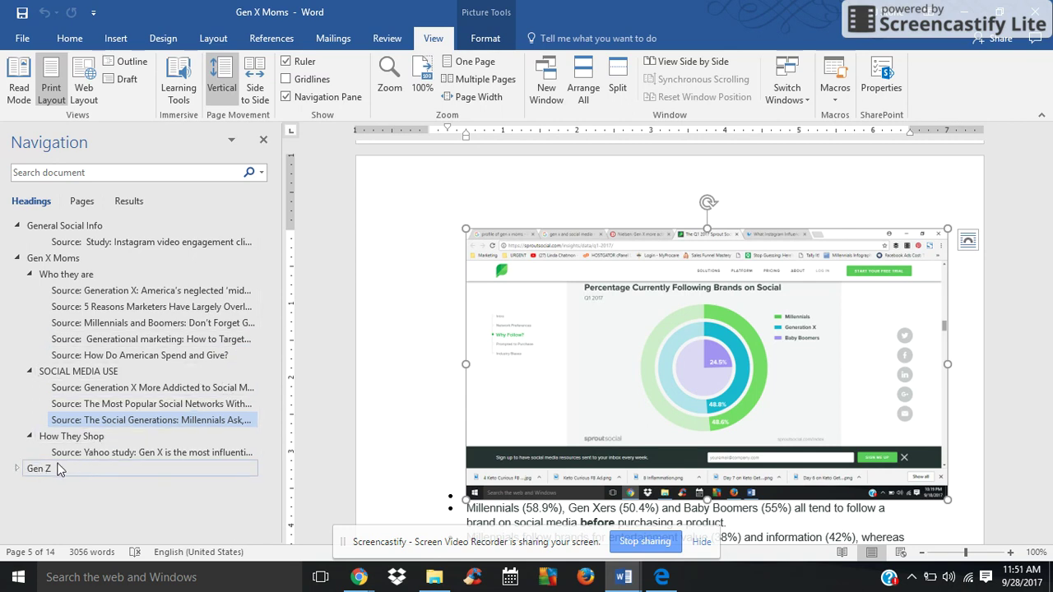
pyautogui.click(17, 468)
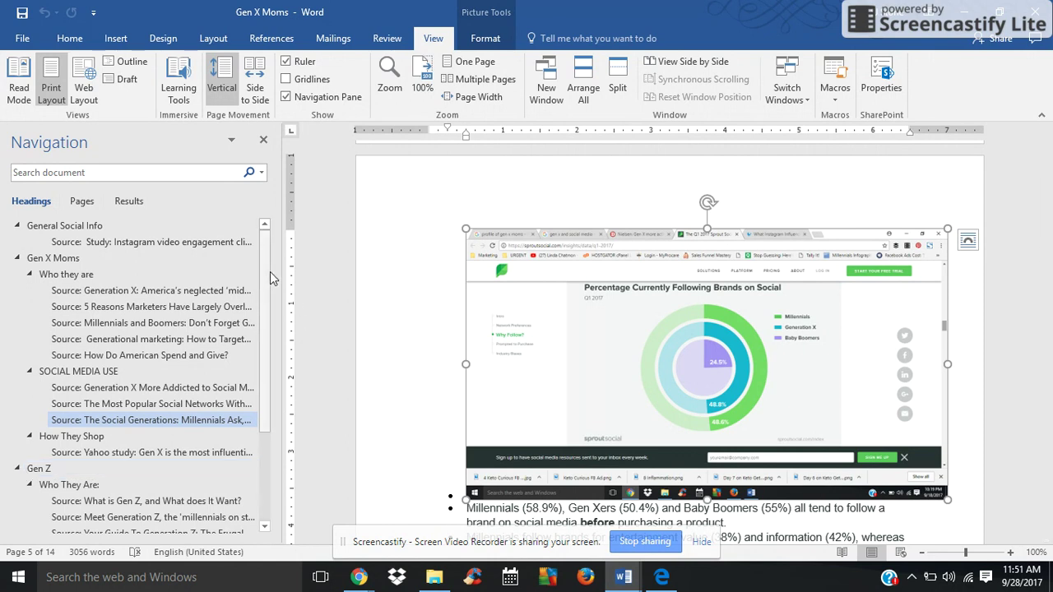
pyautogui.moveTo(272, 279); pyautogui.dragTo(266, 381)
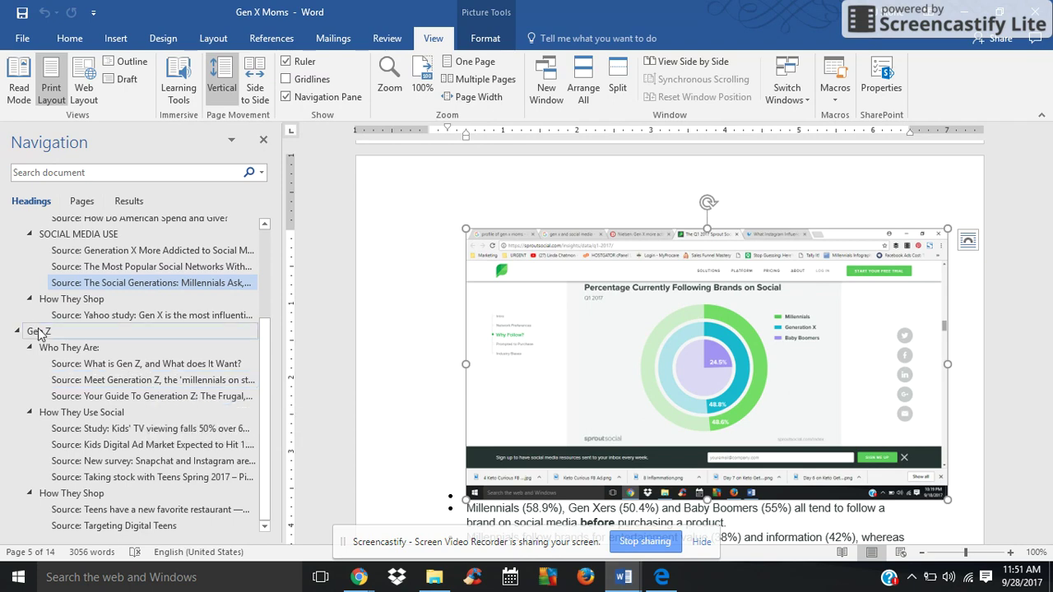
# Step: Review the bullets of the Your Guide To Generation Z source
pyautogui.click(83, 400)
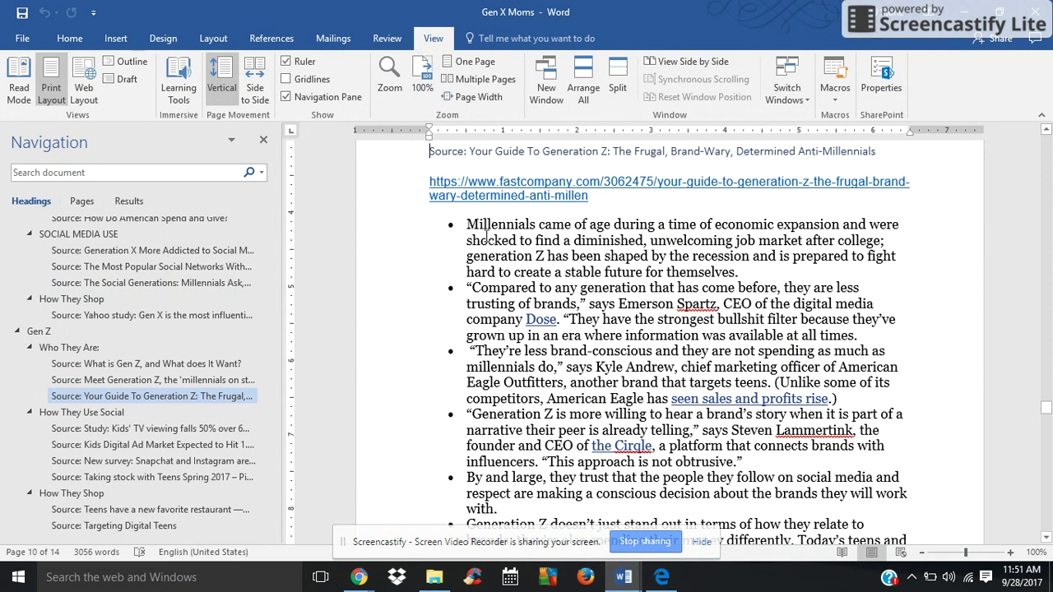
pyautogui.click(485, 296)
pyautogui.tripleClick(484, 294)
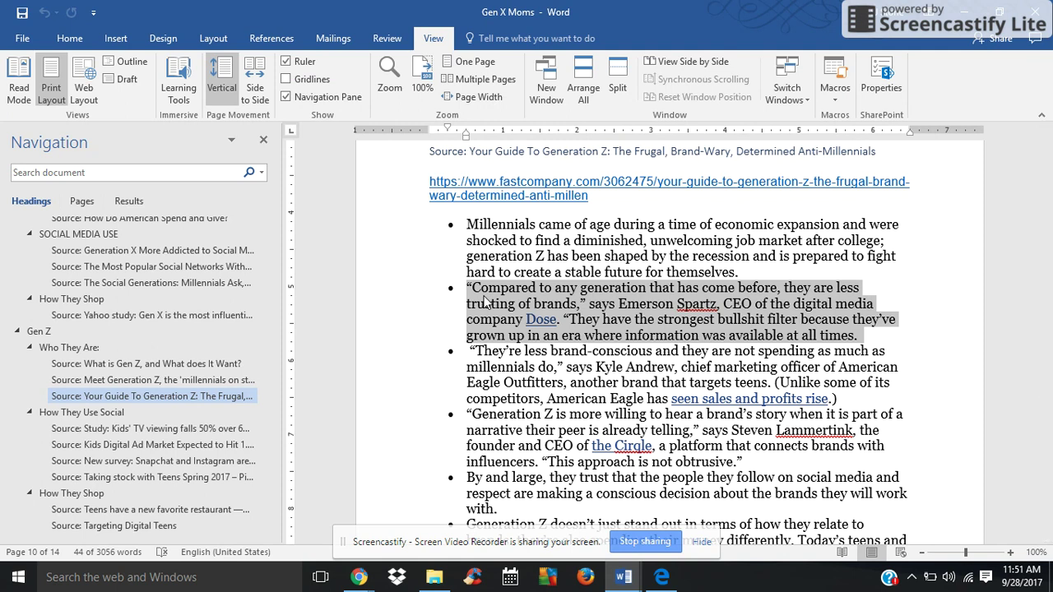
pyautogui.click(485, 301)
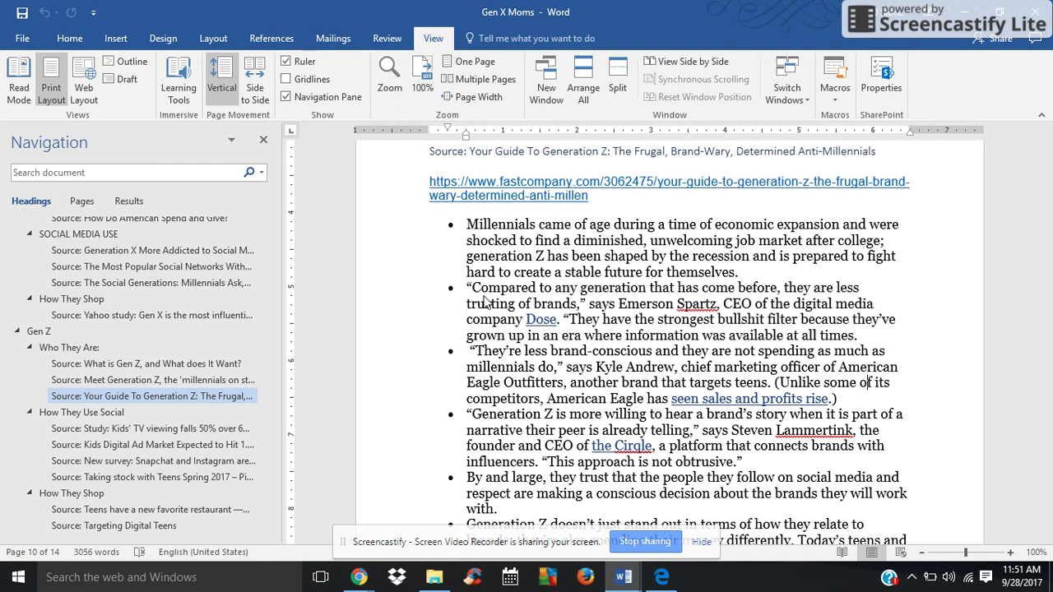
pyautogui.tripleClick(490, 415)
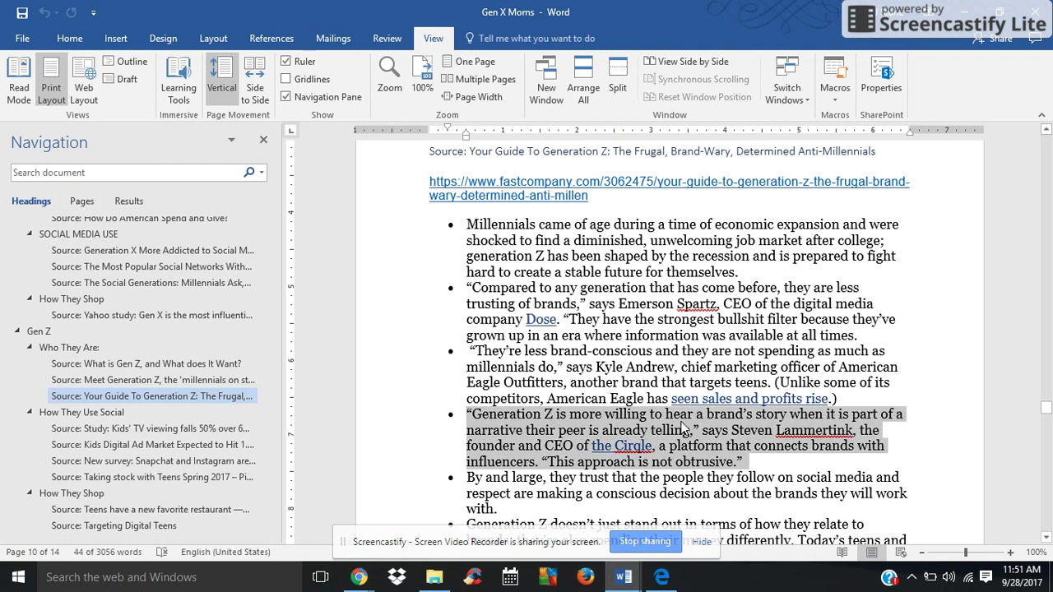
# Step: Select the teen food spending paragraphs in the Teens favorite restaurant source
pyautogui.click(81, 511)
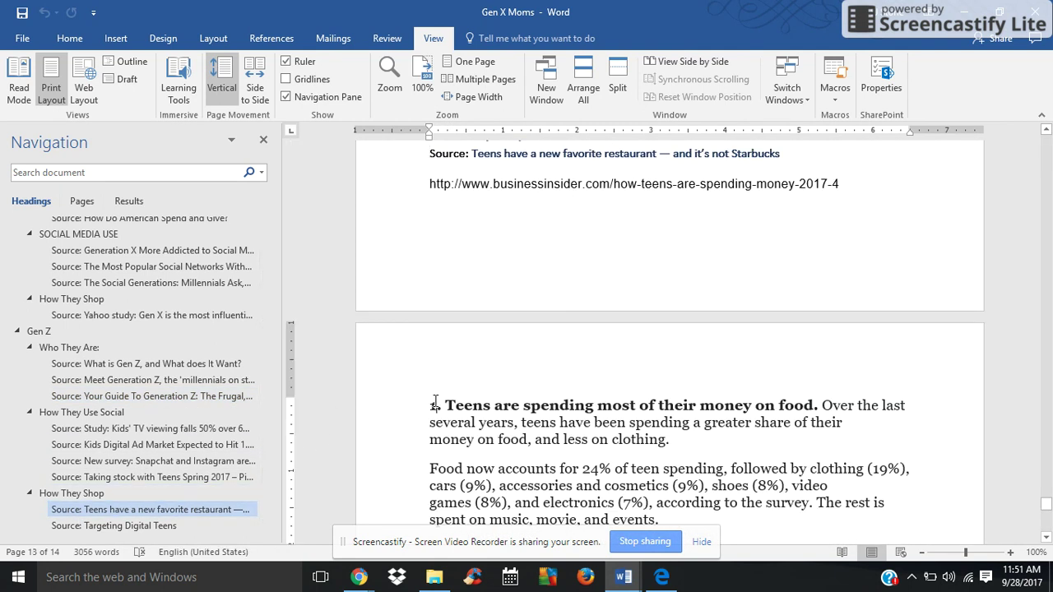
pyautogui.tripleClick(436, 401)
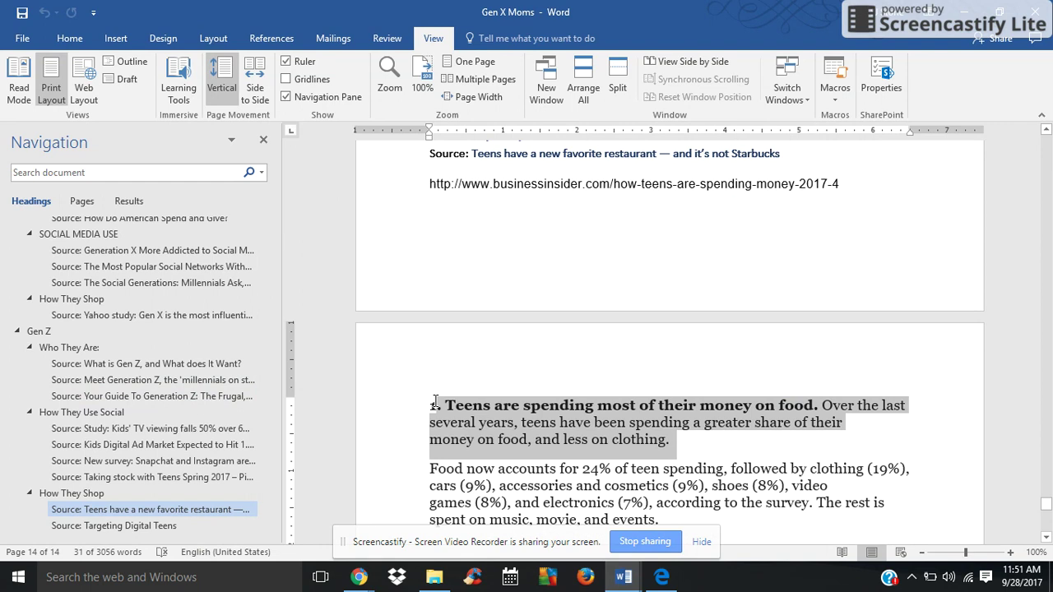
pyautogui.press('Right')
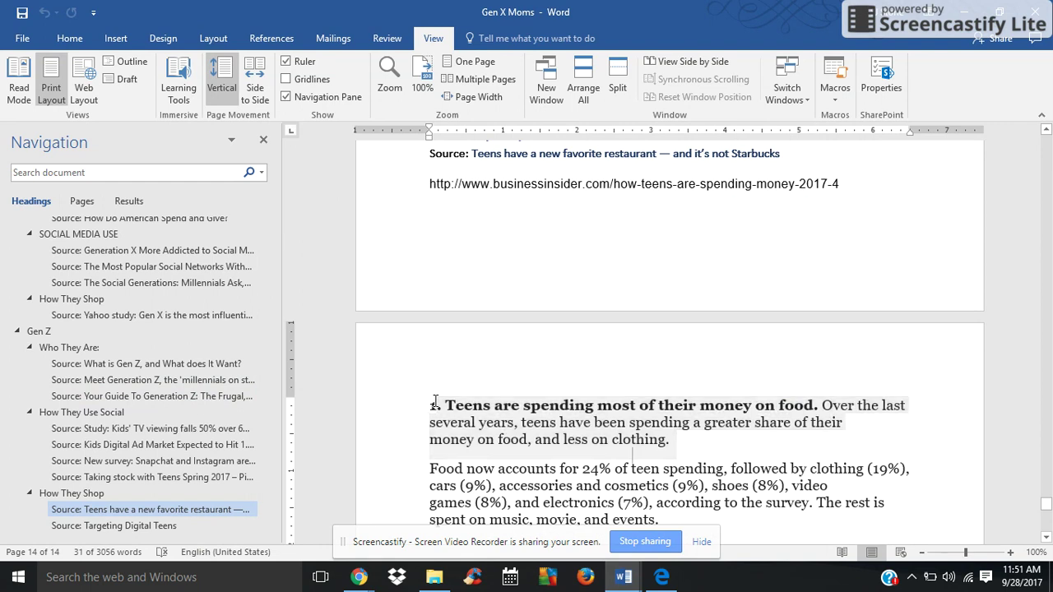
pyautogui.hotkey('ctrl', 'shift', 'Down')
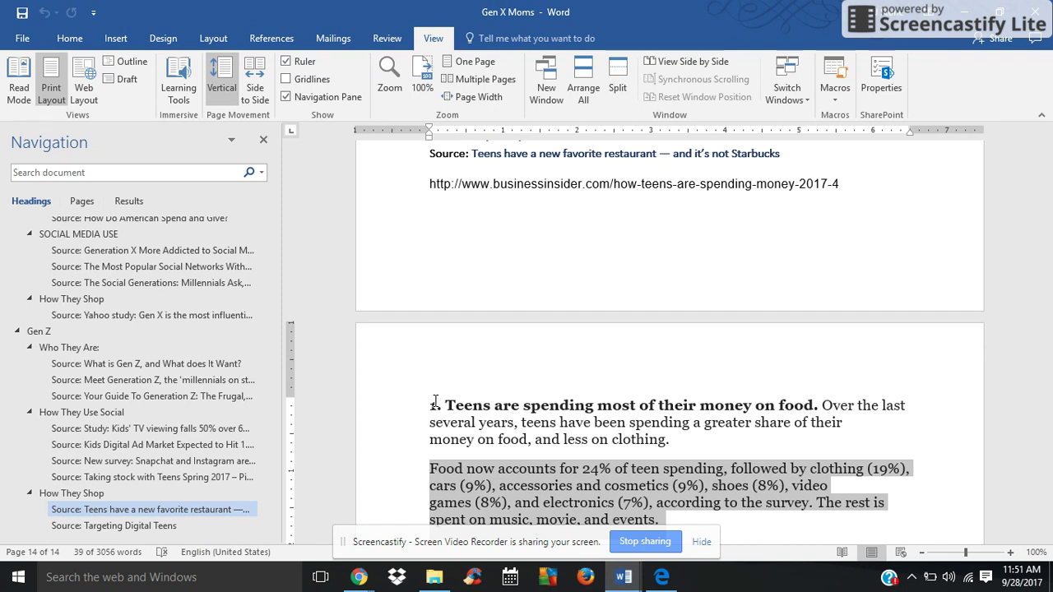
pyautogui.hotkey('alt', 'Tab')
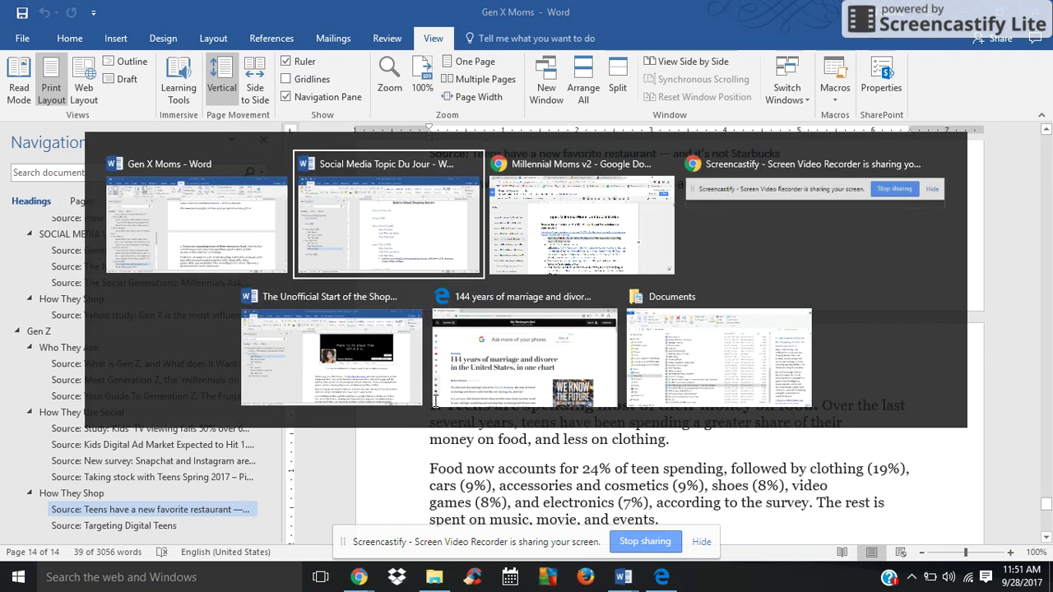
# Step: Open the Shopping Season draft, glance at the Social Media Topic Du Jour outline, and return
pyautogui.hotkey('alt', 'Tab')
pyautogui.hotkey('alt', 'Tab')
pyautogui.hotkey('alt', 'Tab')
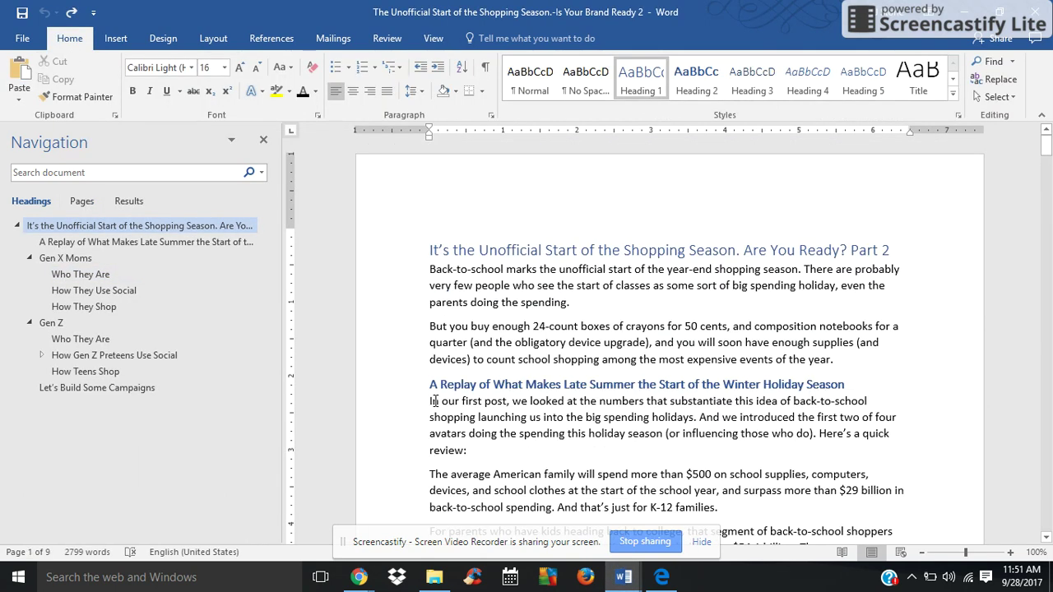
pyautogui.click(510, 384)
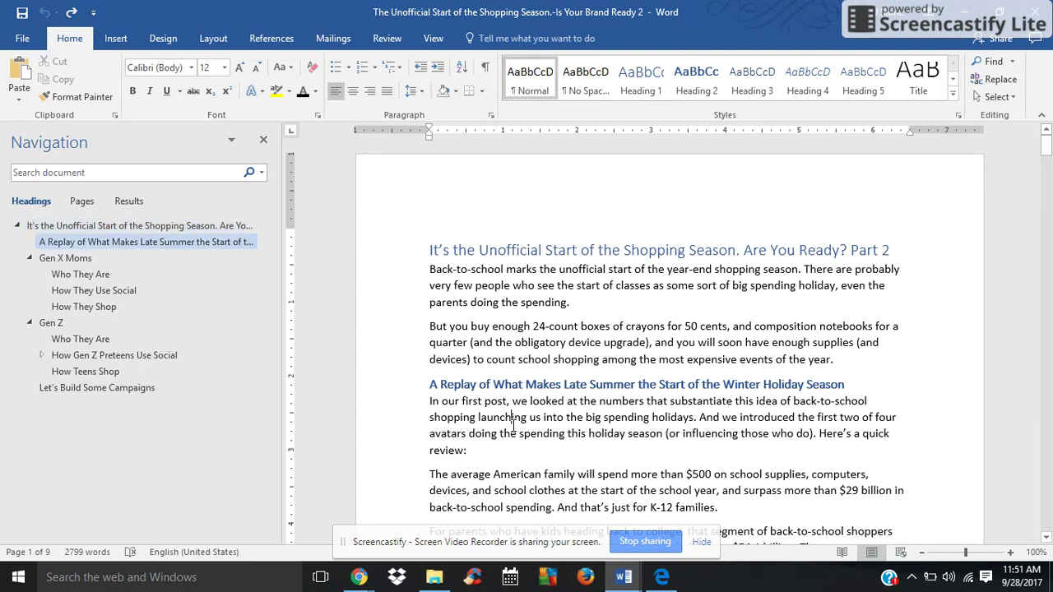
pyautogui.press('Up')
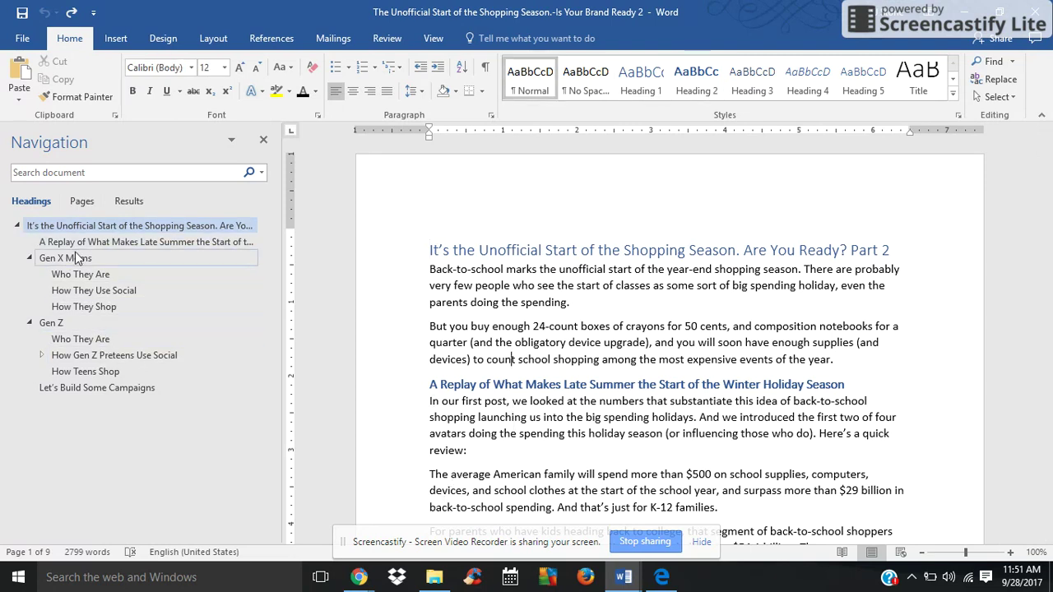
pyautogui.hotkey('alt', 'Tab')
pyautogui.press('Tab')
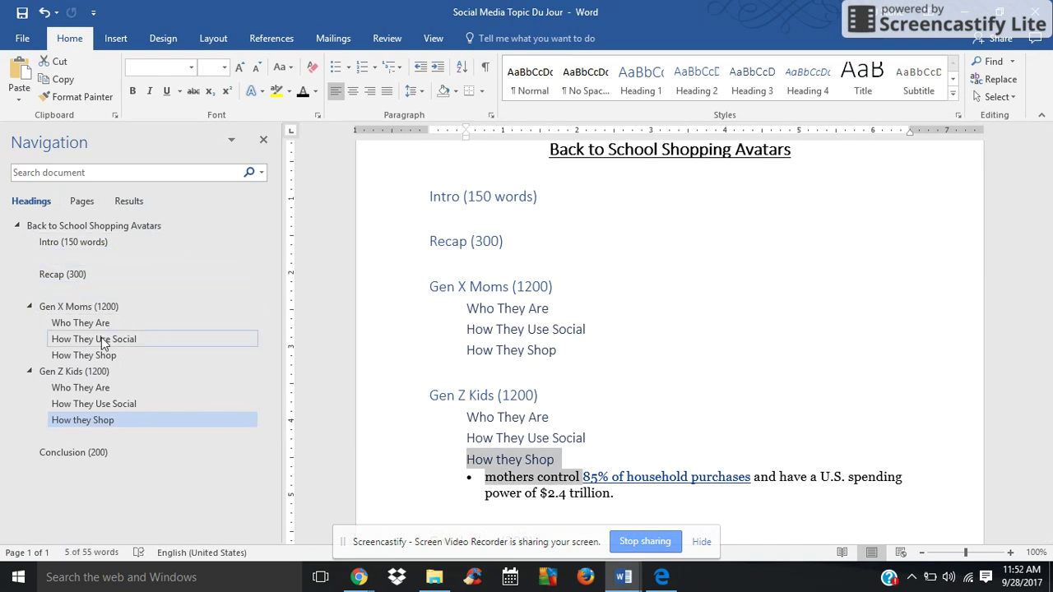
pyautogui.hotkey('alt', 'Tab')
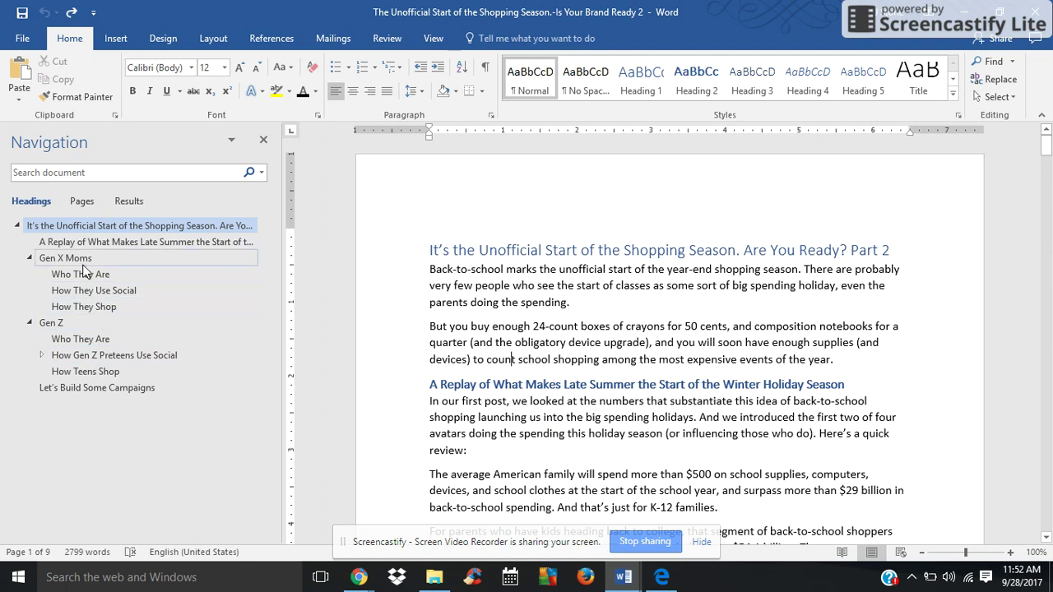
# Step: Jump to Gen X Moms 'How They Shop' and select the Sprout Social purchase-likelihood chart
pyautogui.click(103, 309)
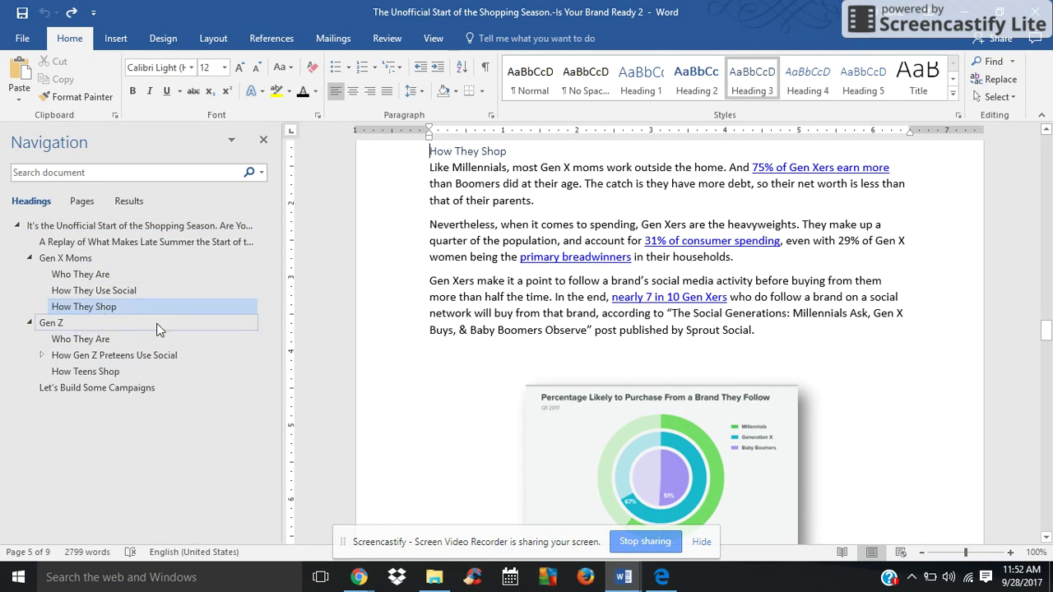
pyautogui.click(451, 199)
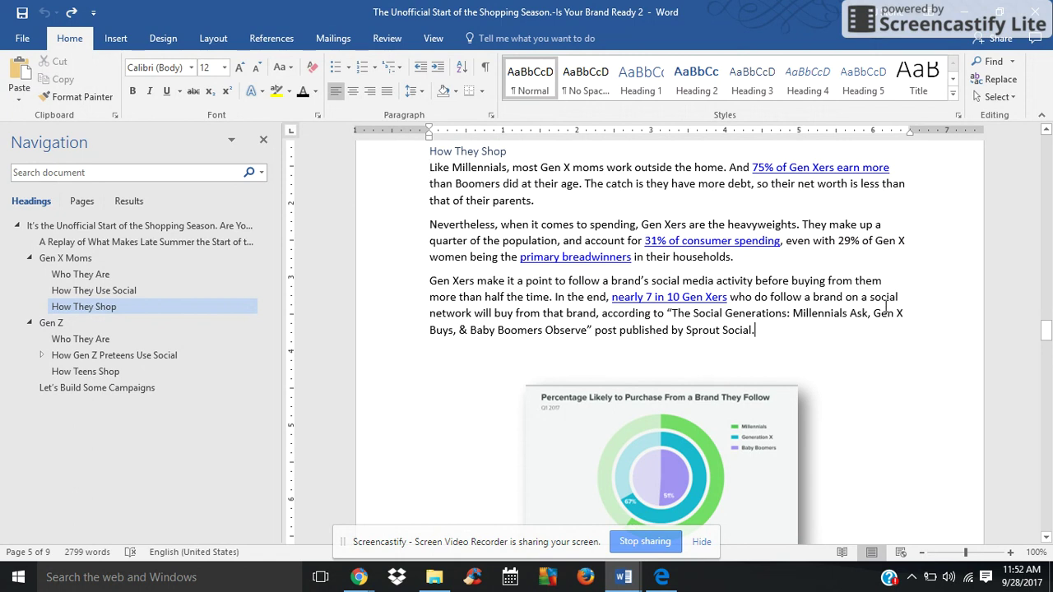
pyautogui.scroll(-3, 884, 306)
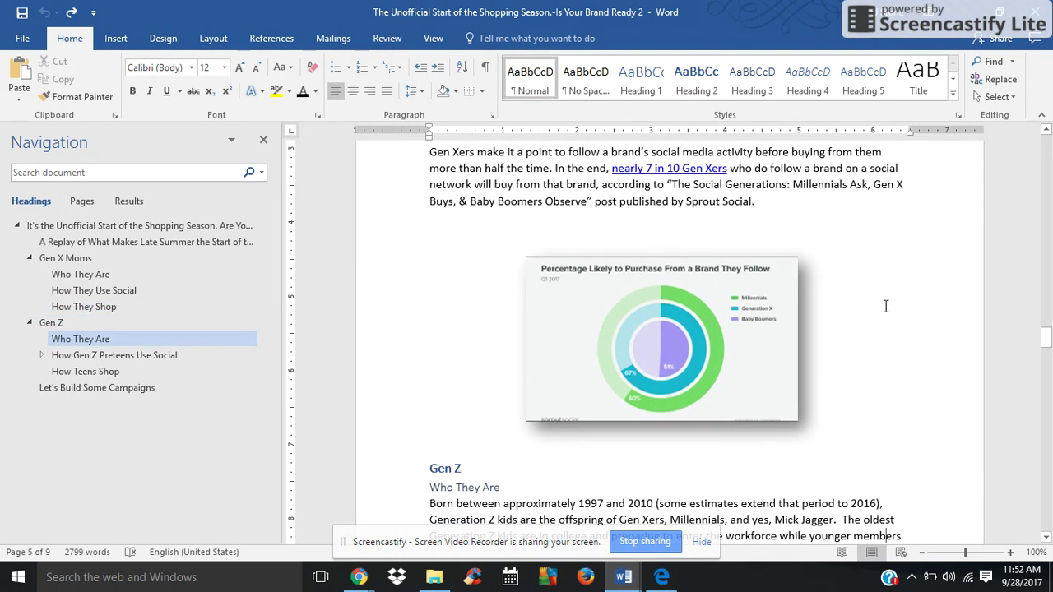
pyautogui.click(698, 303)
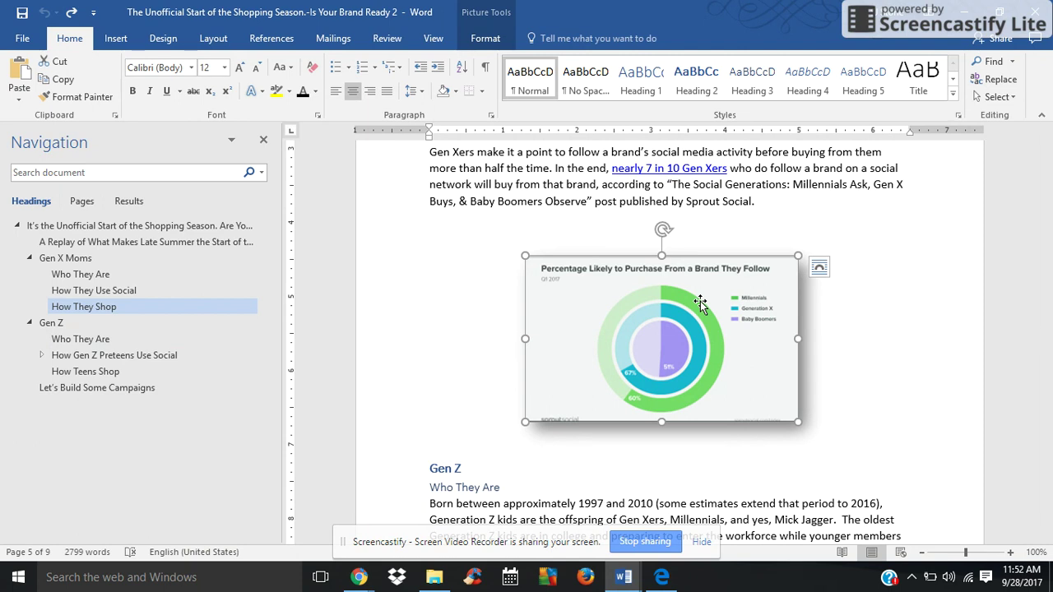
# Step: Switch to Chrome's 'How to Keep Your Brand' tab and scroll through The Shelf's FTC-compliance article
pyautogui.hotkey('alt', 'Tab')
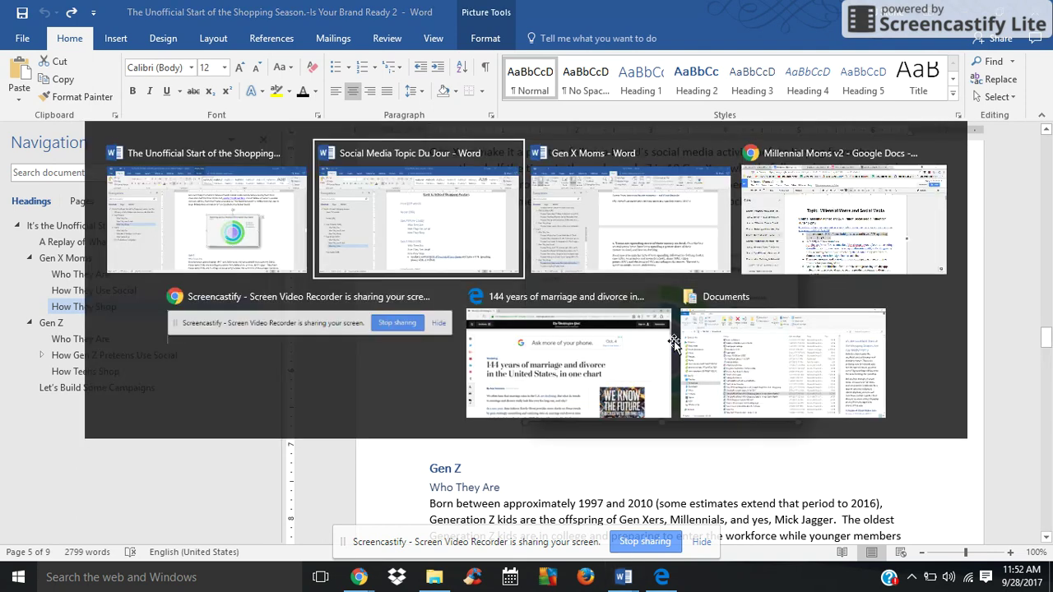
pyautogui.hotkey('alt', 'Tab')
pyautogui.hotkey('alt', 'Tab')
pyautogui.hotkey('alt', 'Tab')
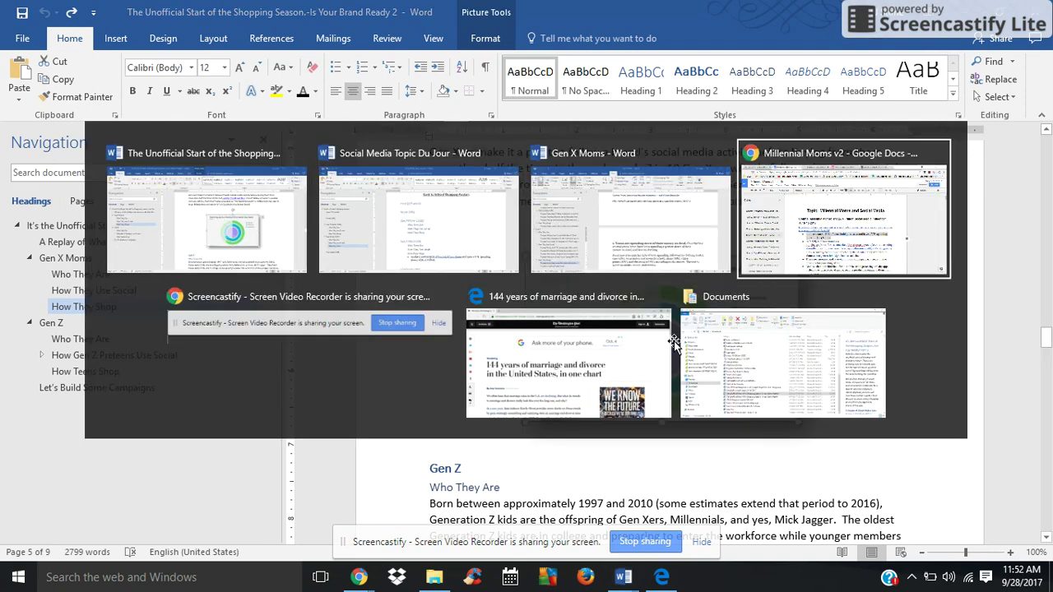
pyautogui.hotkey('alt', 'Tab')
pyautogui.hotkey('alt', 'Tab')
pyautogui.hotkey('alt', 'Tab')
pyautogui.hotkey('alt', 'Tab')
pyautogui.hotkey('alt', 'Tab')
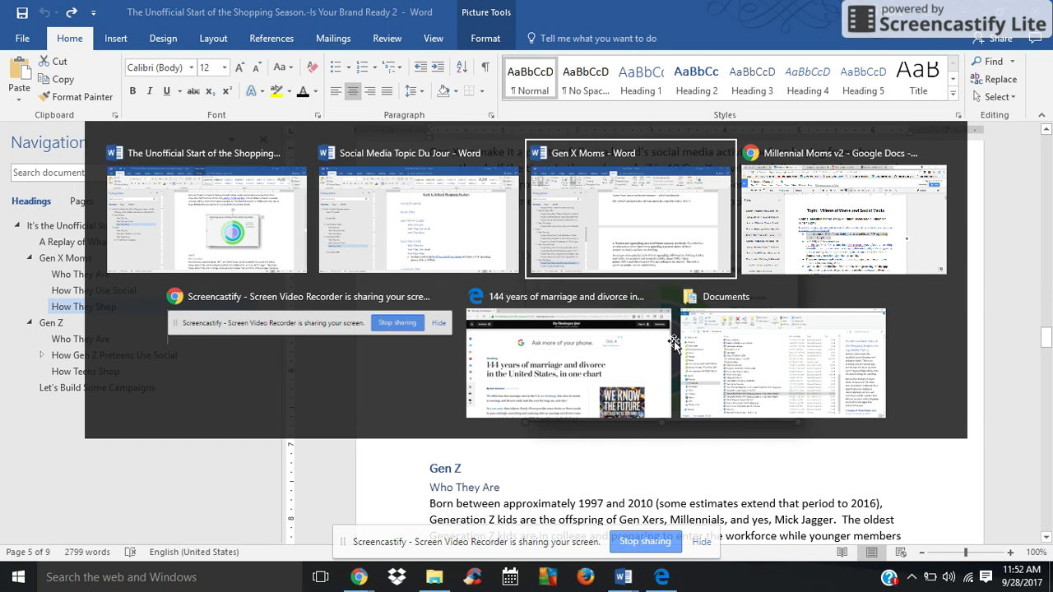
pyautogui.hotkey('alt', 'Tab')
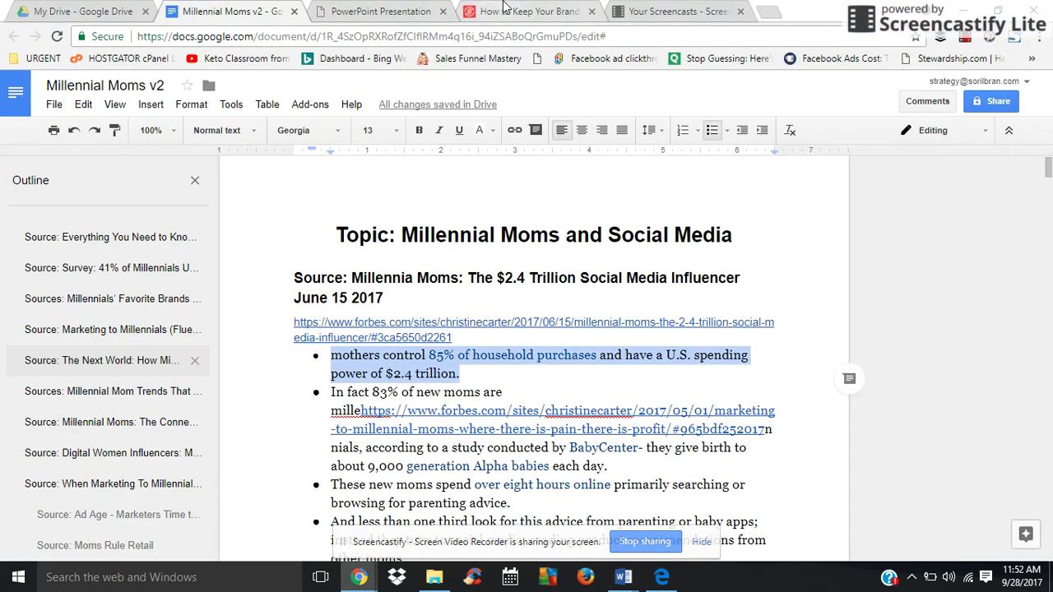
pyautogui.click(486, 10)
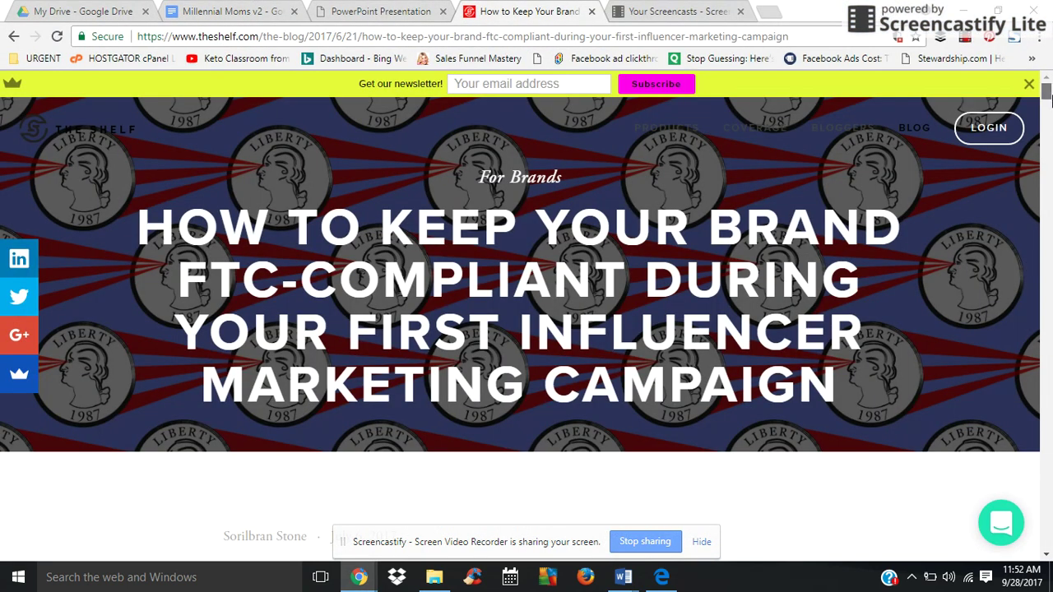
pyautogui.moveTo(1046, 95); pyautogui.dragTo(1046, 96)
pyautogui.moveTo(1046, 95); pyautogui.dragTo(1048, 182)
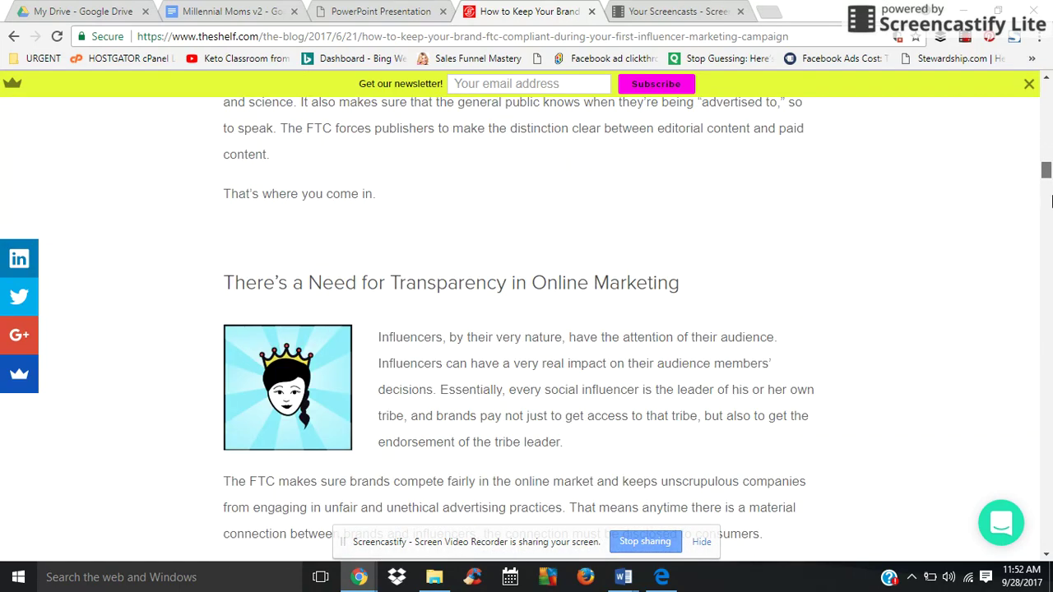
pyautogui.moveTo(1048, 182); pyautogui.dragTo(1047, 198)
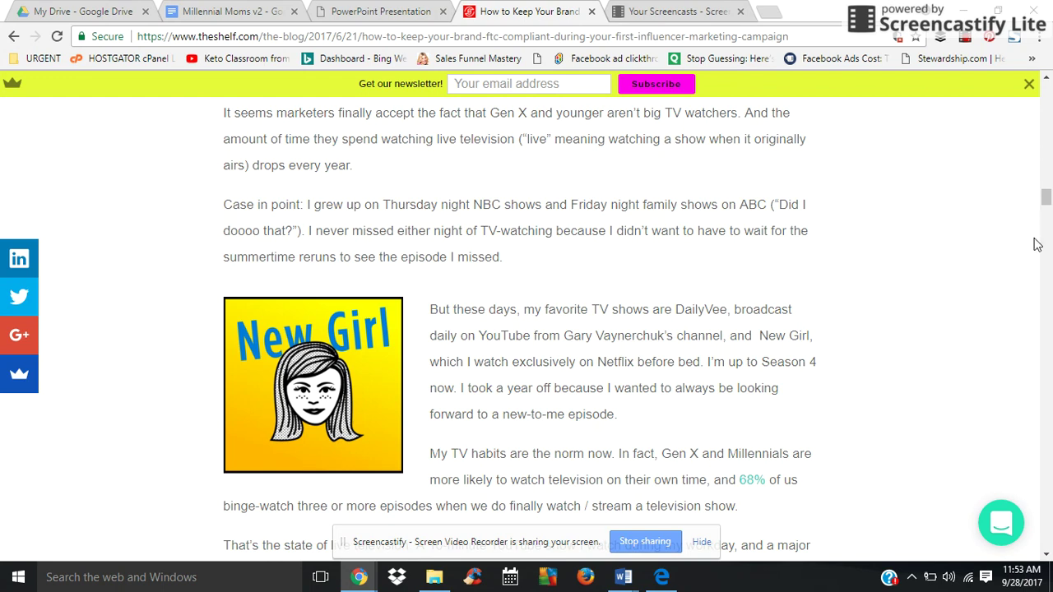
pyautogui.moveTo(1046, 199); pyautogui.dragTo(1047, 218)
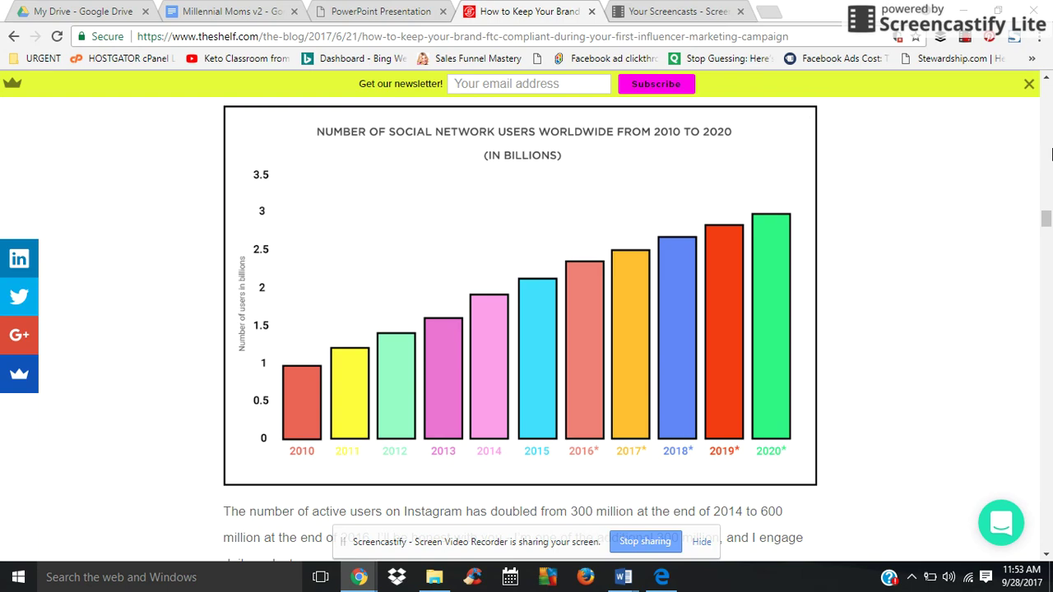
pyautogui.moveTo(1047, 216); pyautogui.dragTo(1046, 490)
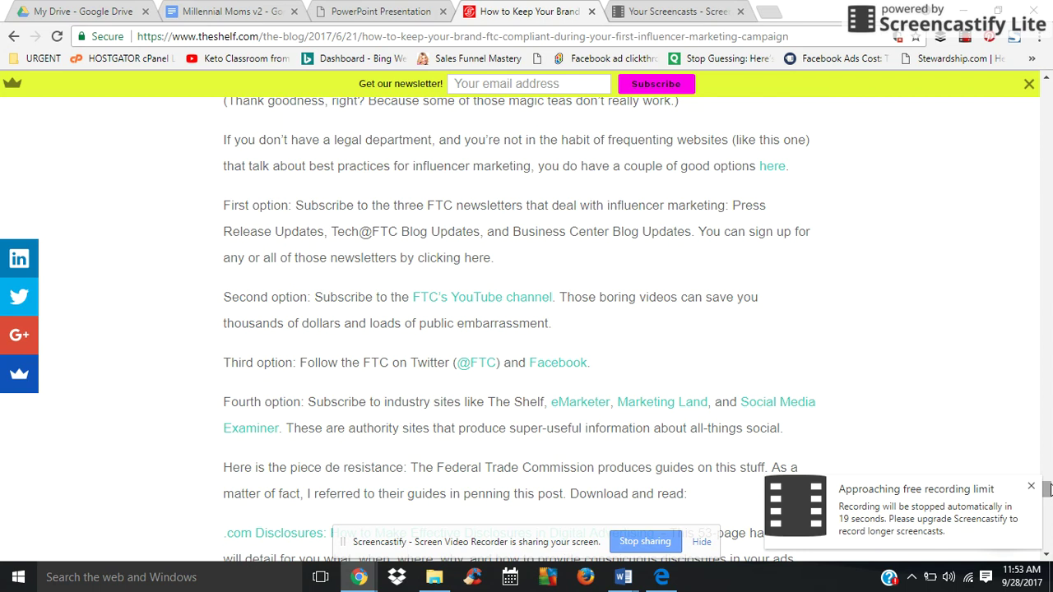